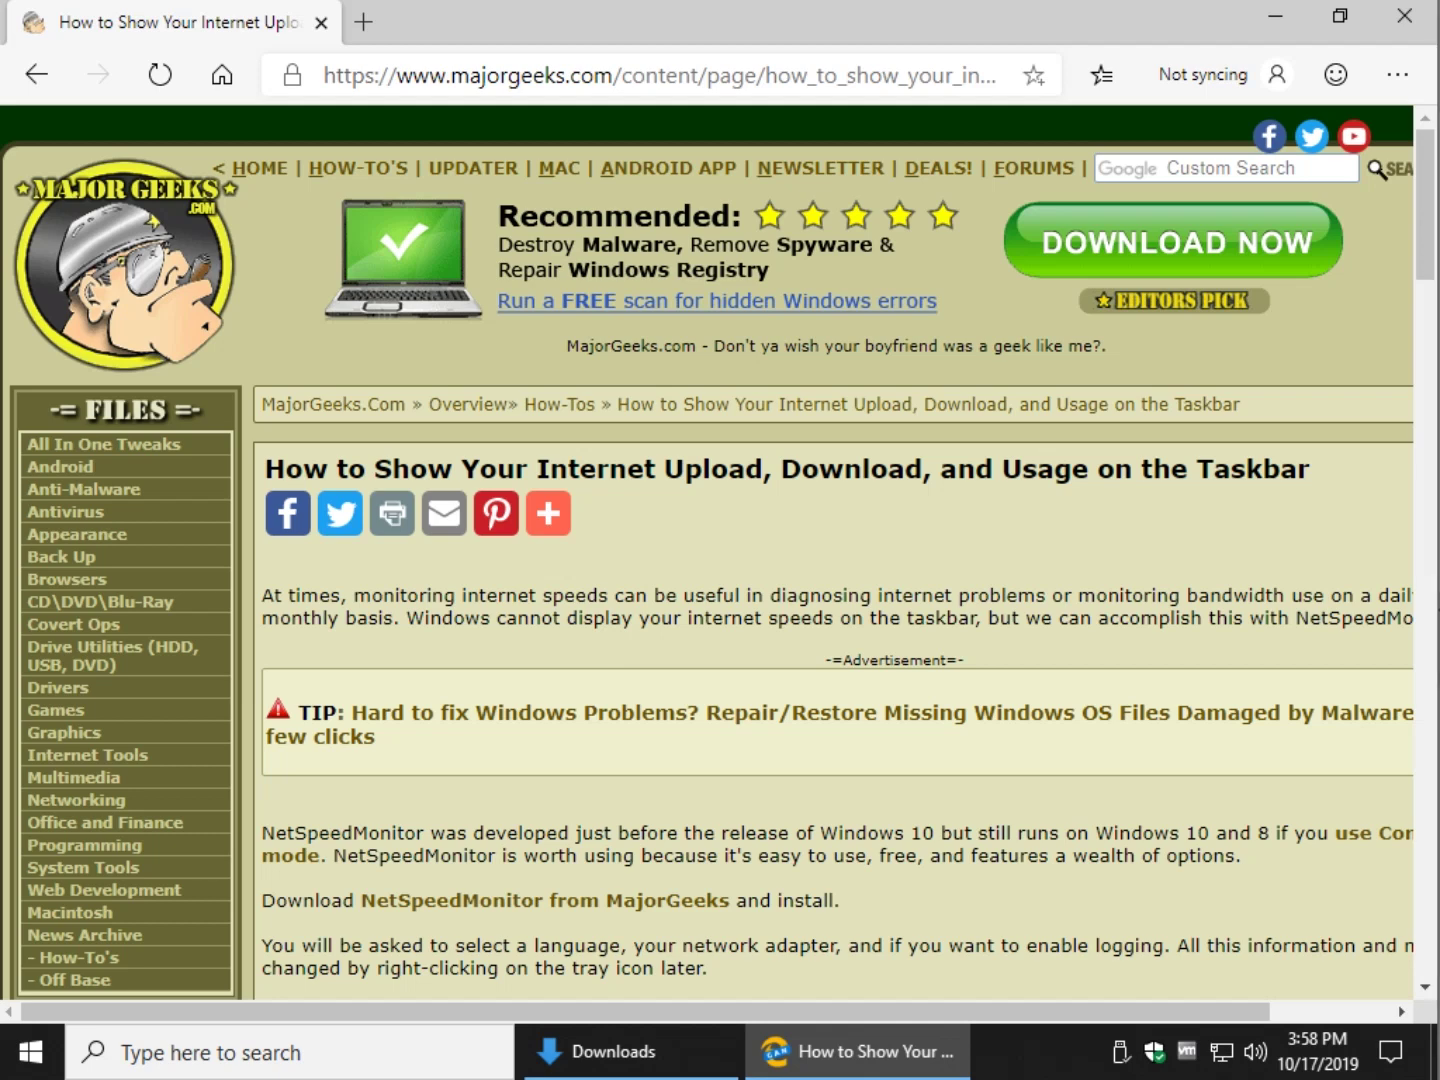
Scroll through the MajorGeeks how-to article on showing network speeds on the taskbar.
{"action": "scroll", "coordinate": [707, 560], "scroll_direction": "down", "scroll_amount": 1}
{"action": "scroll", "coordinate": [707, 560], "scroll_direction": "up", "scroll_amount": 1}
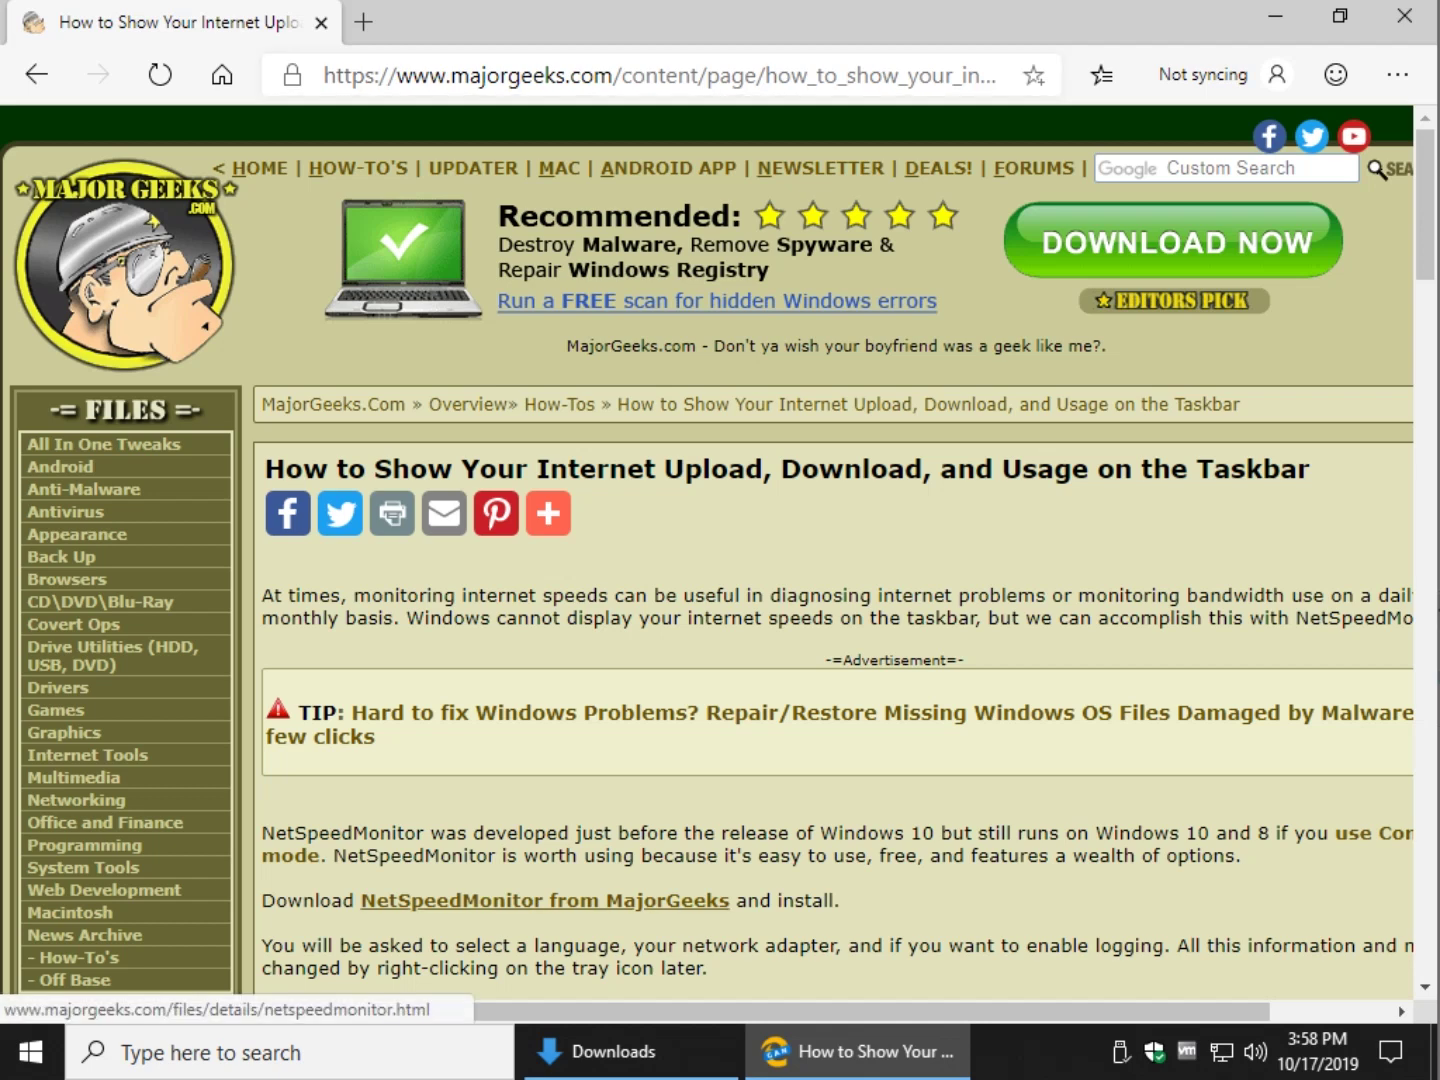
Download the NetSpeedMonitor zip from the MajorGeeks mirror, then close the download tab.
{"action": "left_click", "coordinate": [545, 901]}
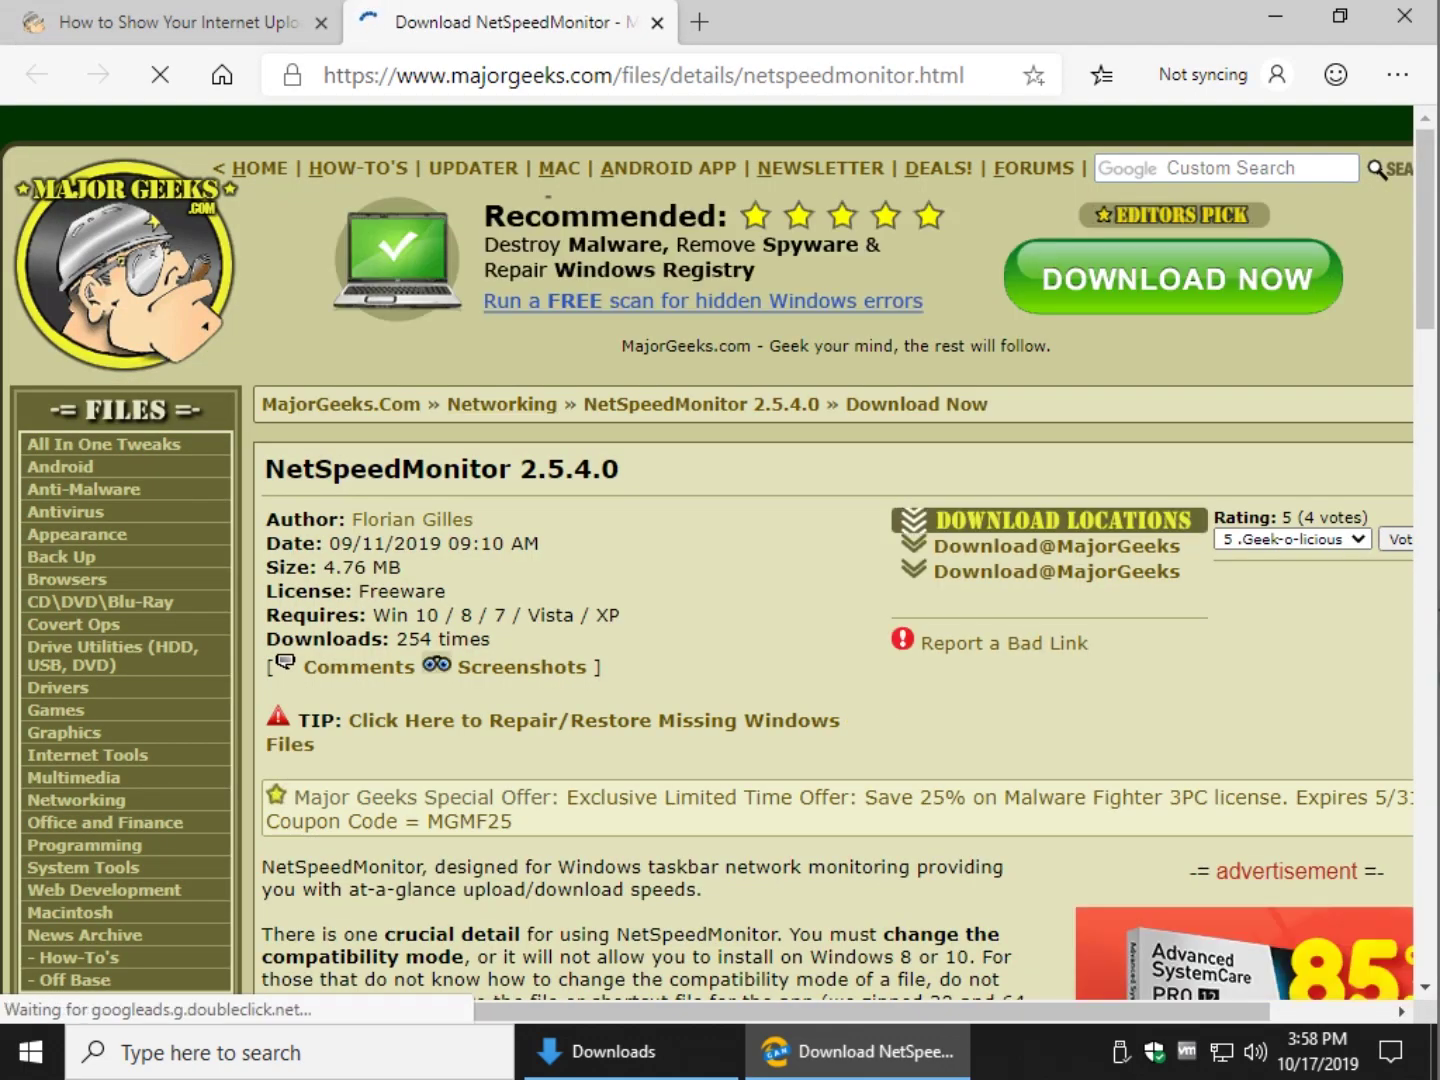
{"action": "left_click", "coordinate": [1057, 546]}
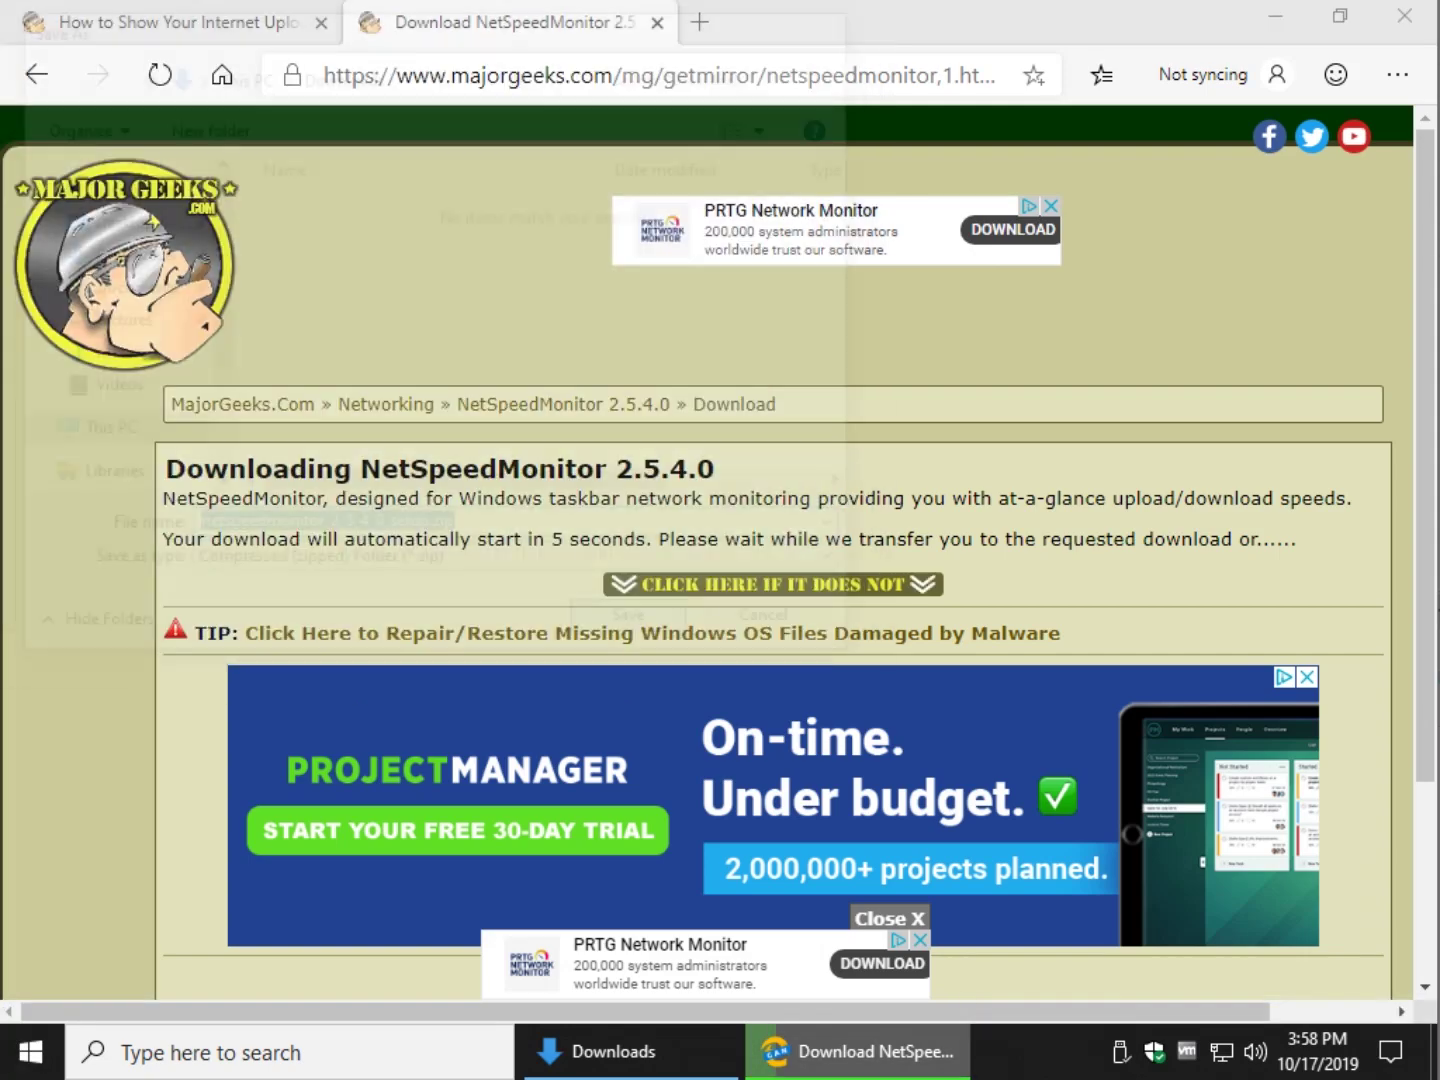
{"action": "key", "text": "Return"}
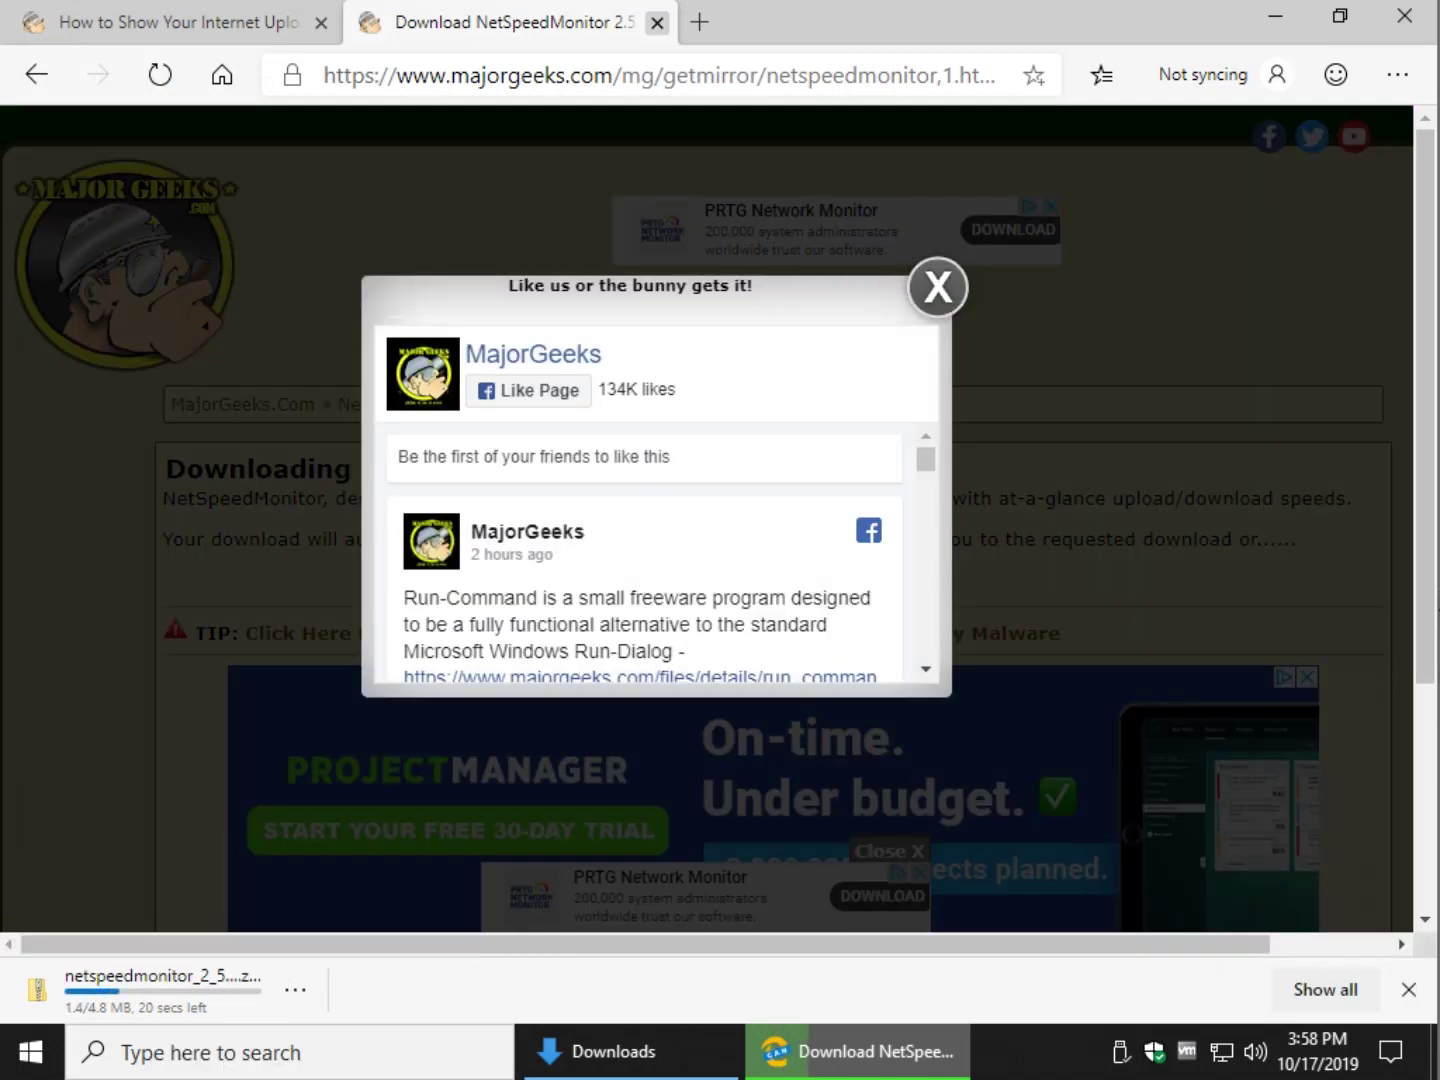
{"action": "left_click", "coordinate": [657, 22]}
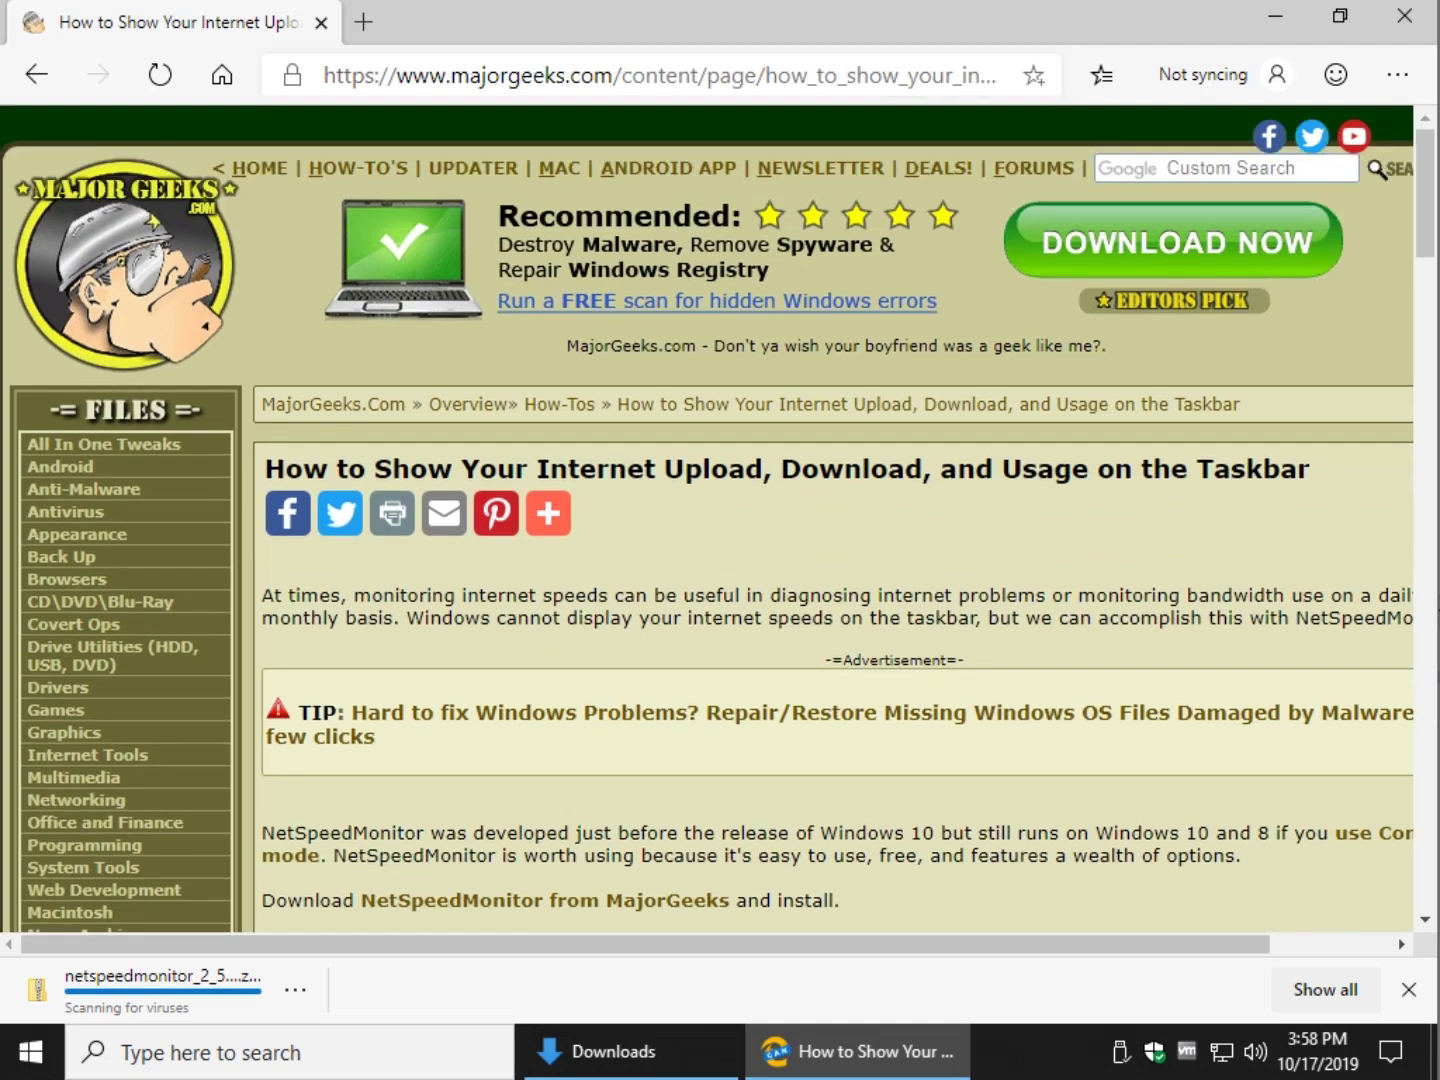
{"action": "scroll", "coordinate": [834, 520], "scroll_direction": "down", "scroll_amount": 4}
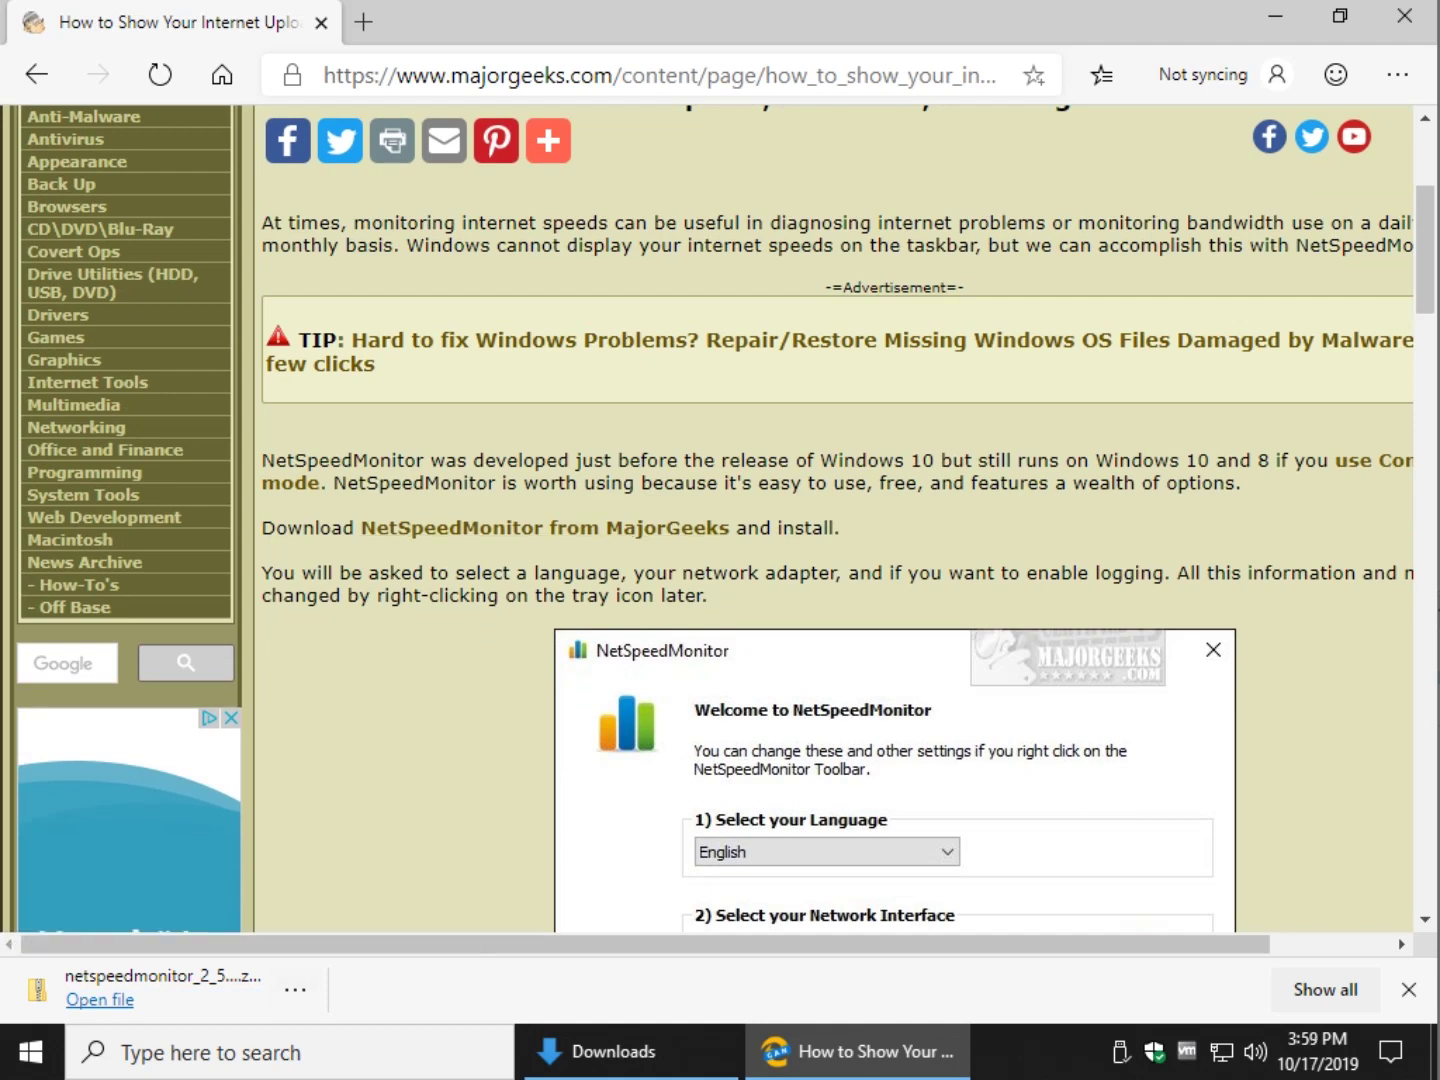
Open the downloaded zip and try the x64 .msi, dismissing the unsupported-OS error.
{"action": "left_click", "coordinate": [100, 1000]}
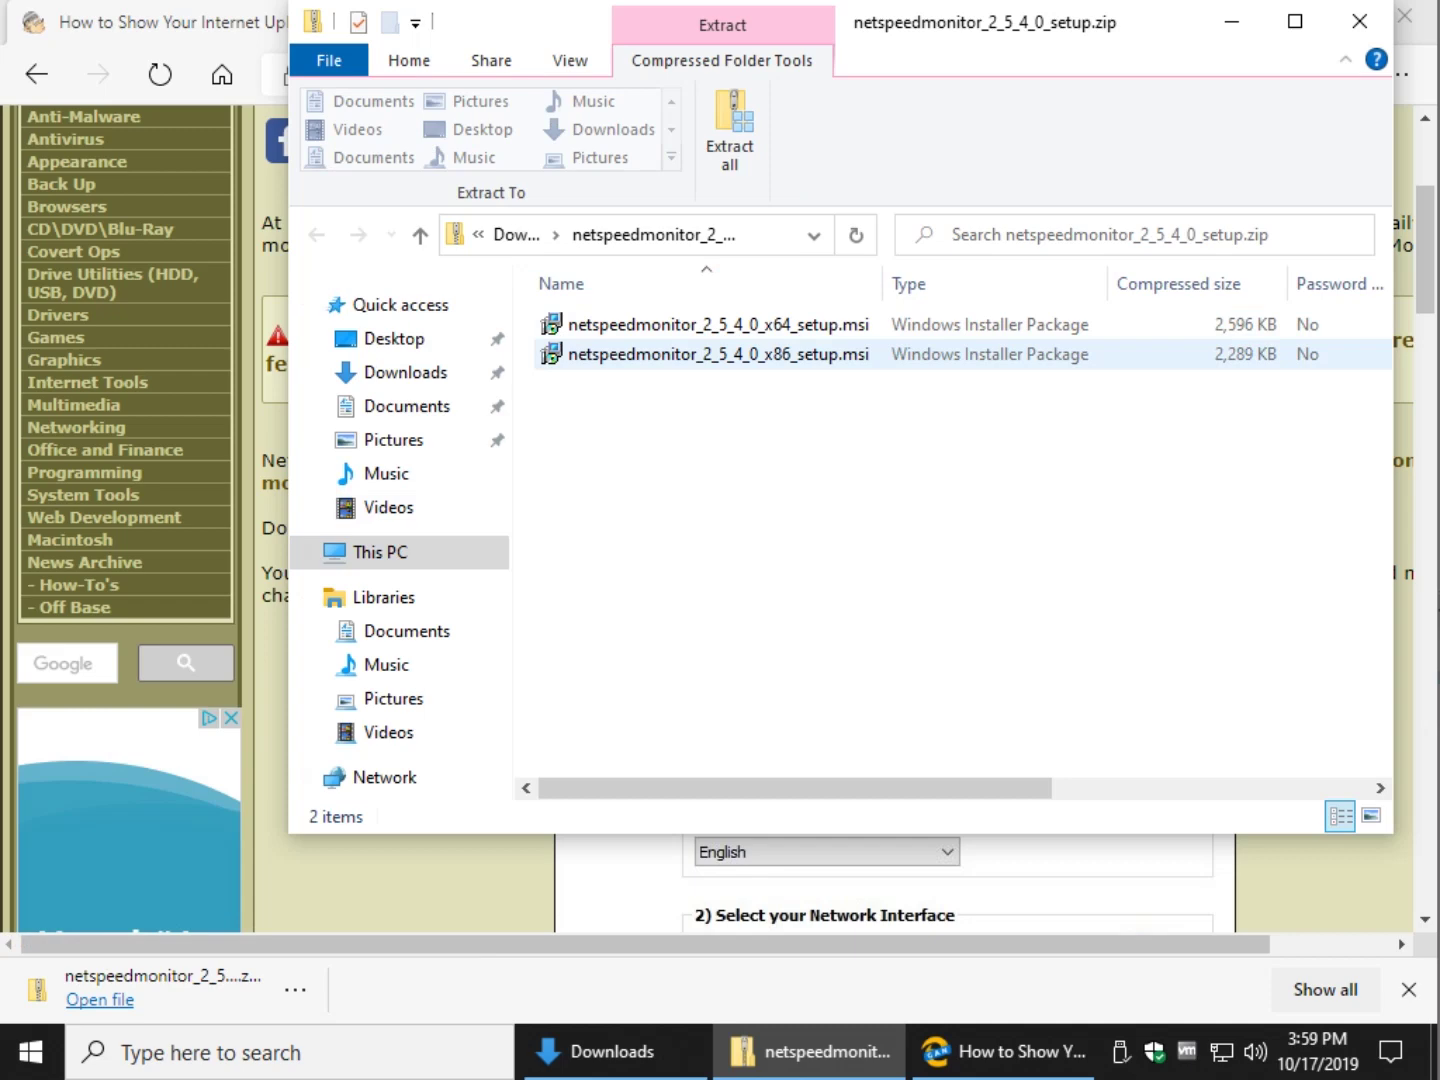
{"action": "left_click", "coordinate": [718, 325]}
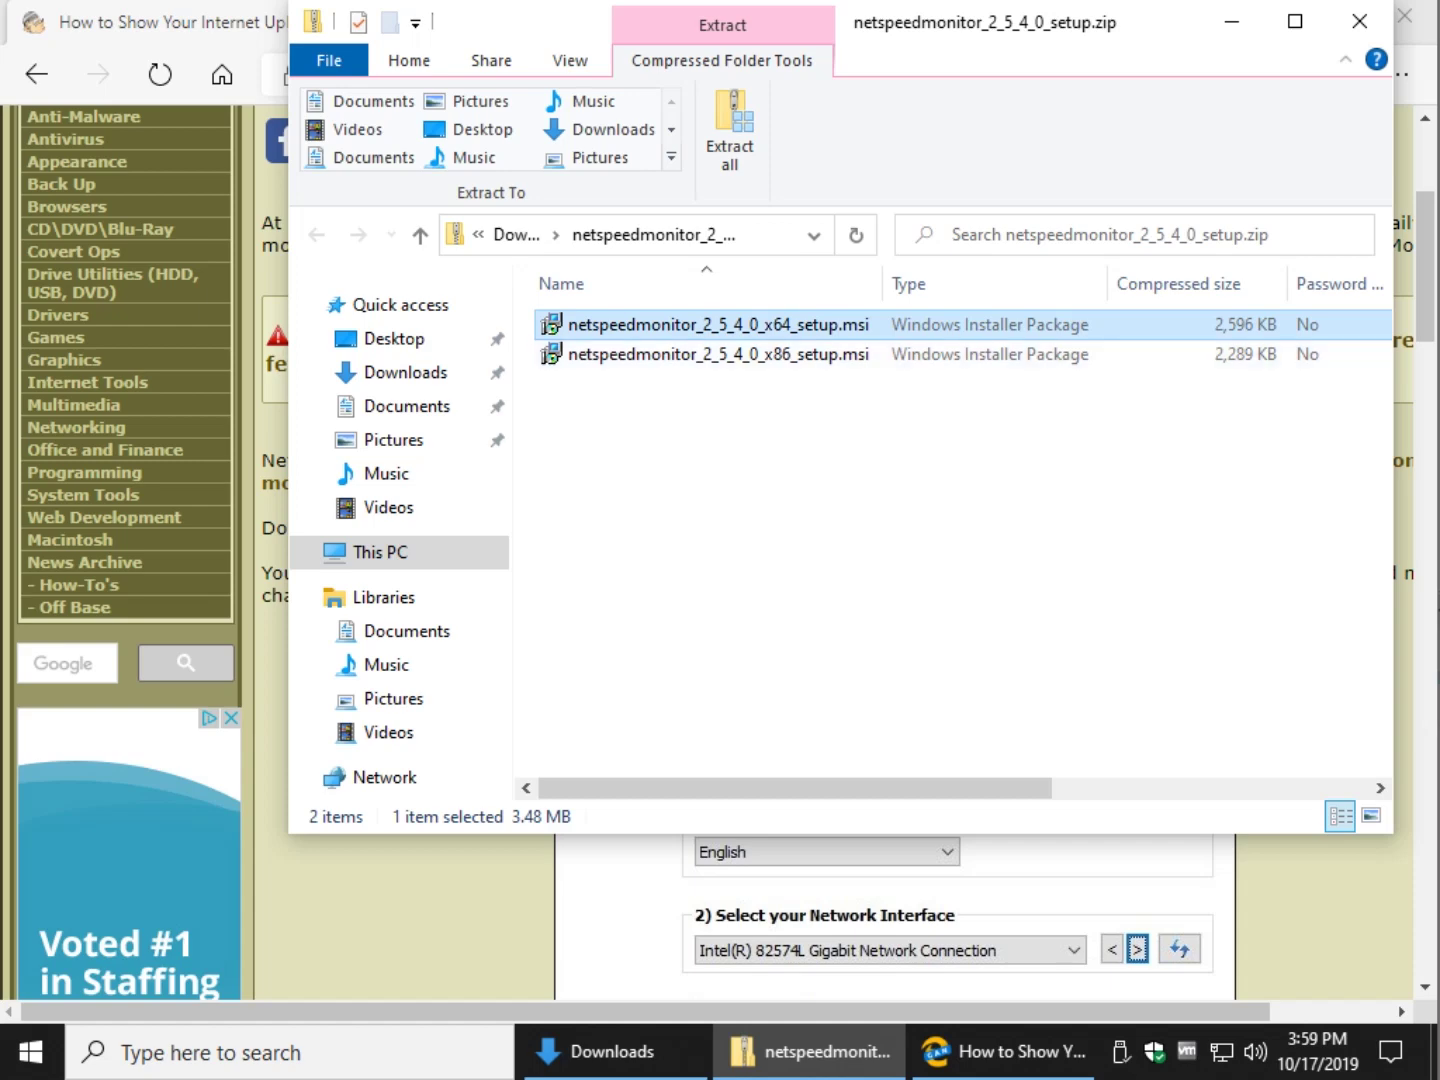
{"action": "double_click", "coordinate": [718, 325]}
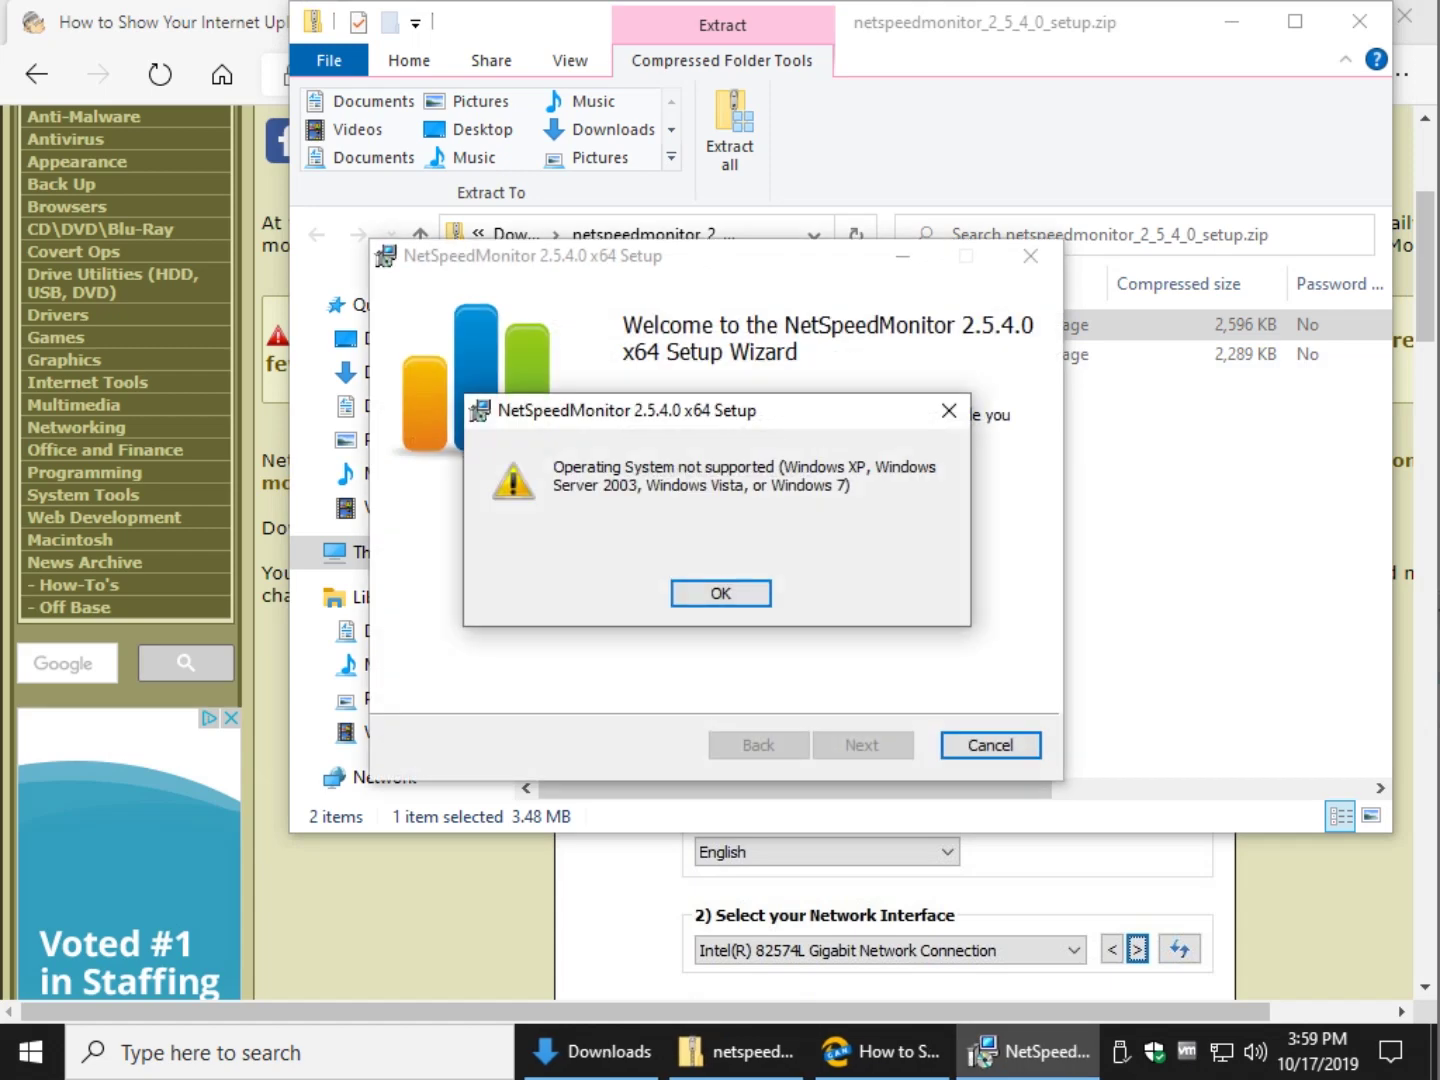
{"action": "left_click", "coordinate": [720, 593]}
{"action": "key", "text": "Return"}
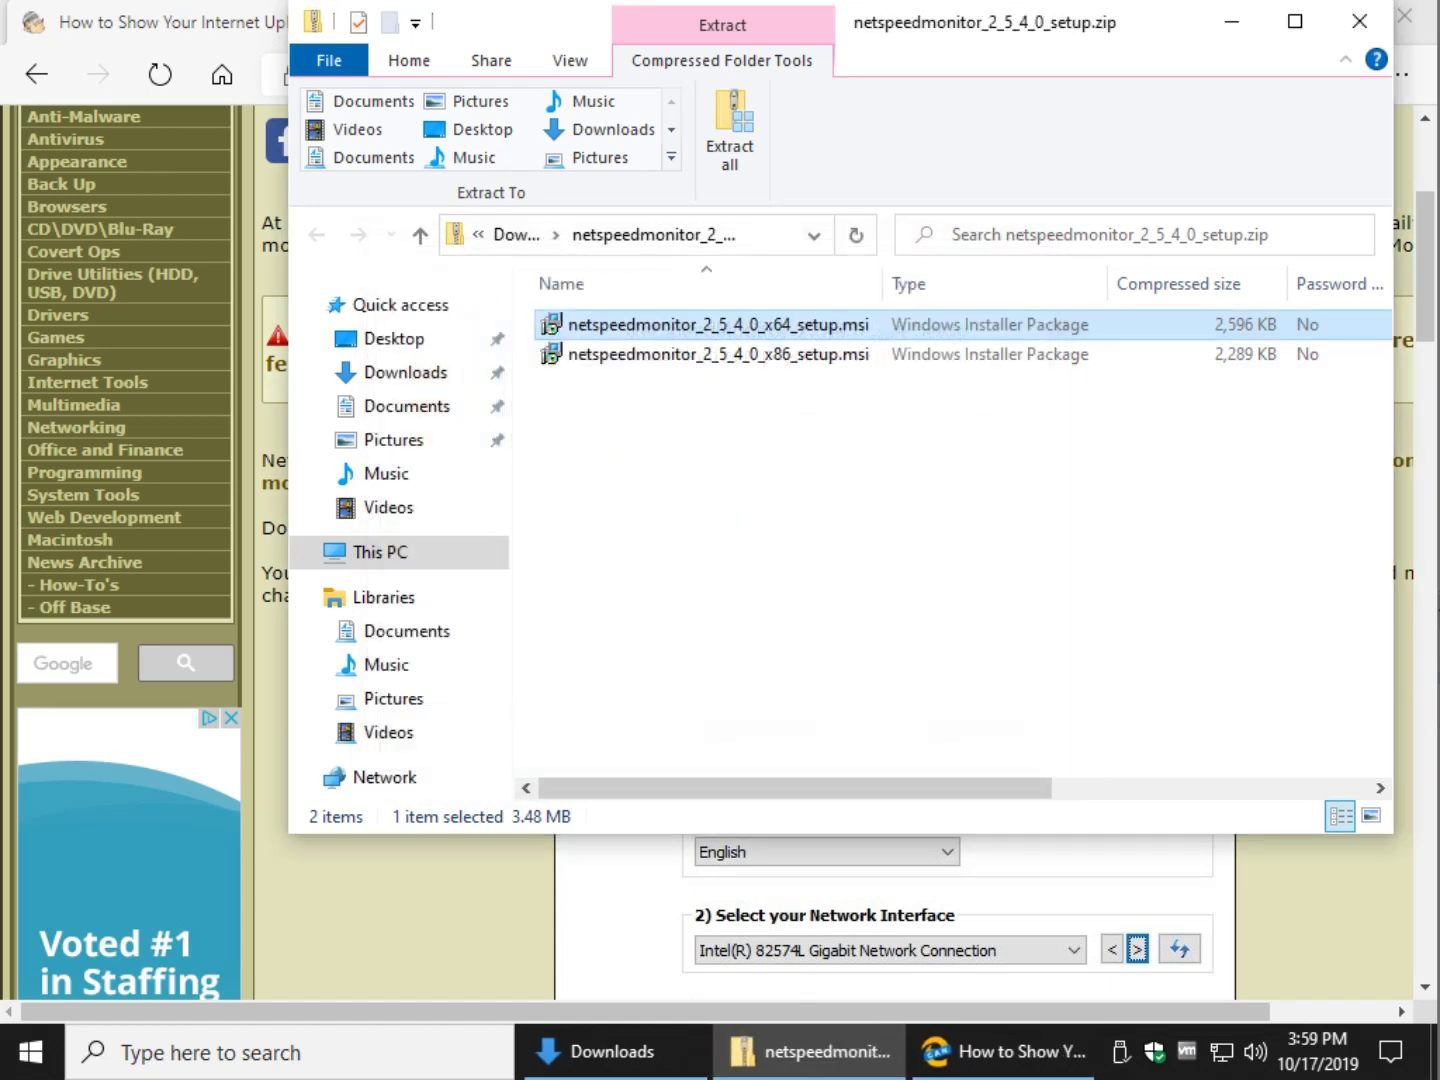
Extract all files from the zip to the suggested folder in Downloads.
{"action": "left_click", "coordinate": [730, 130]}
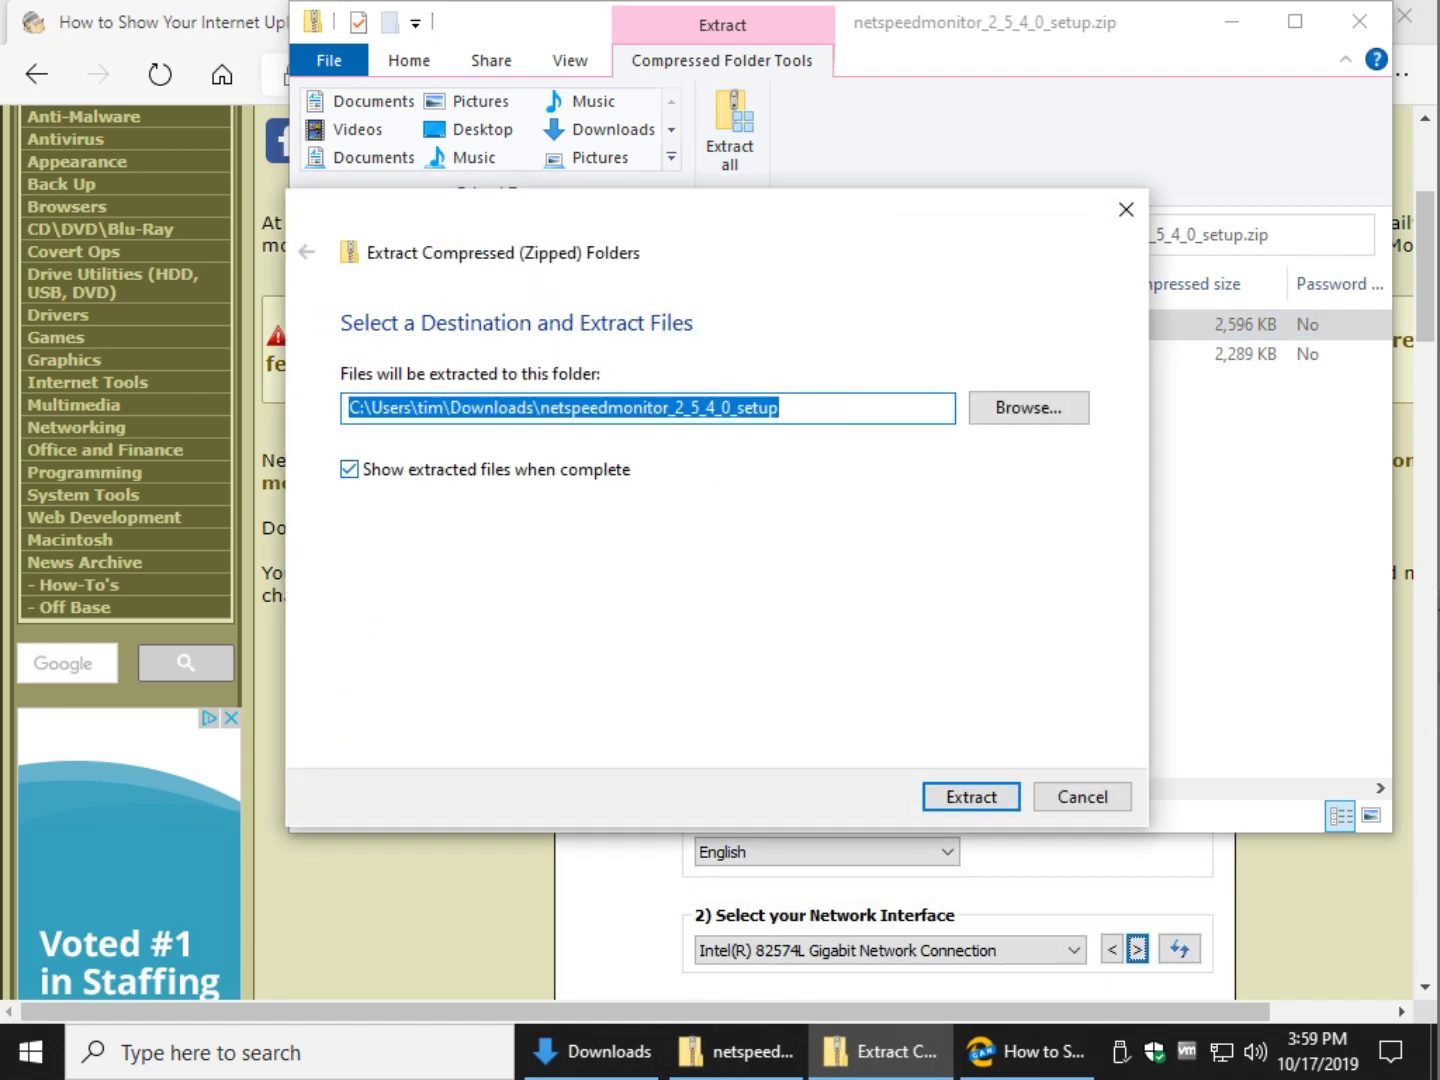
{"action": "left_click_drag", "start_coordinate": [887, 213], "coordinate": [950, 307]}
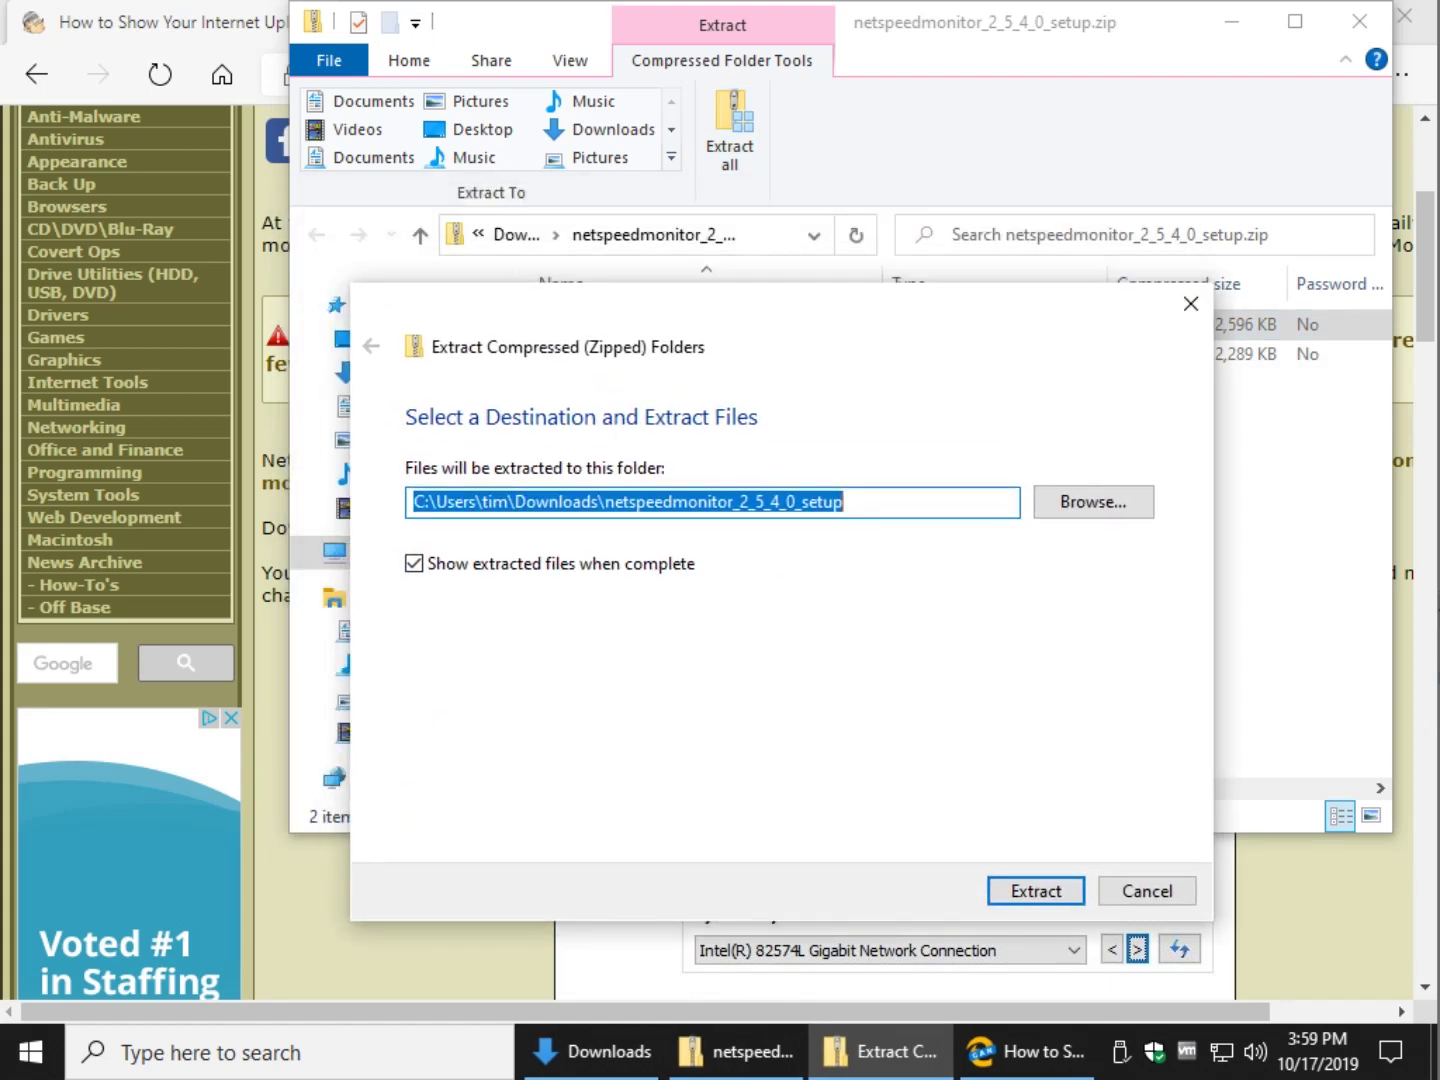
{"action": "key", "text": "Return"}
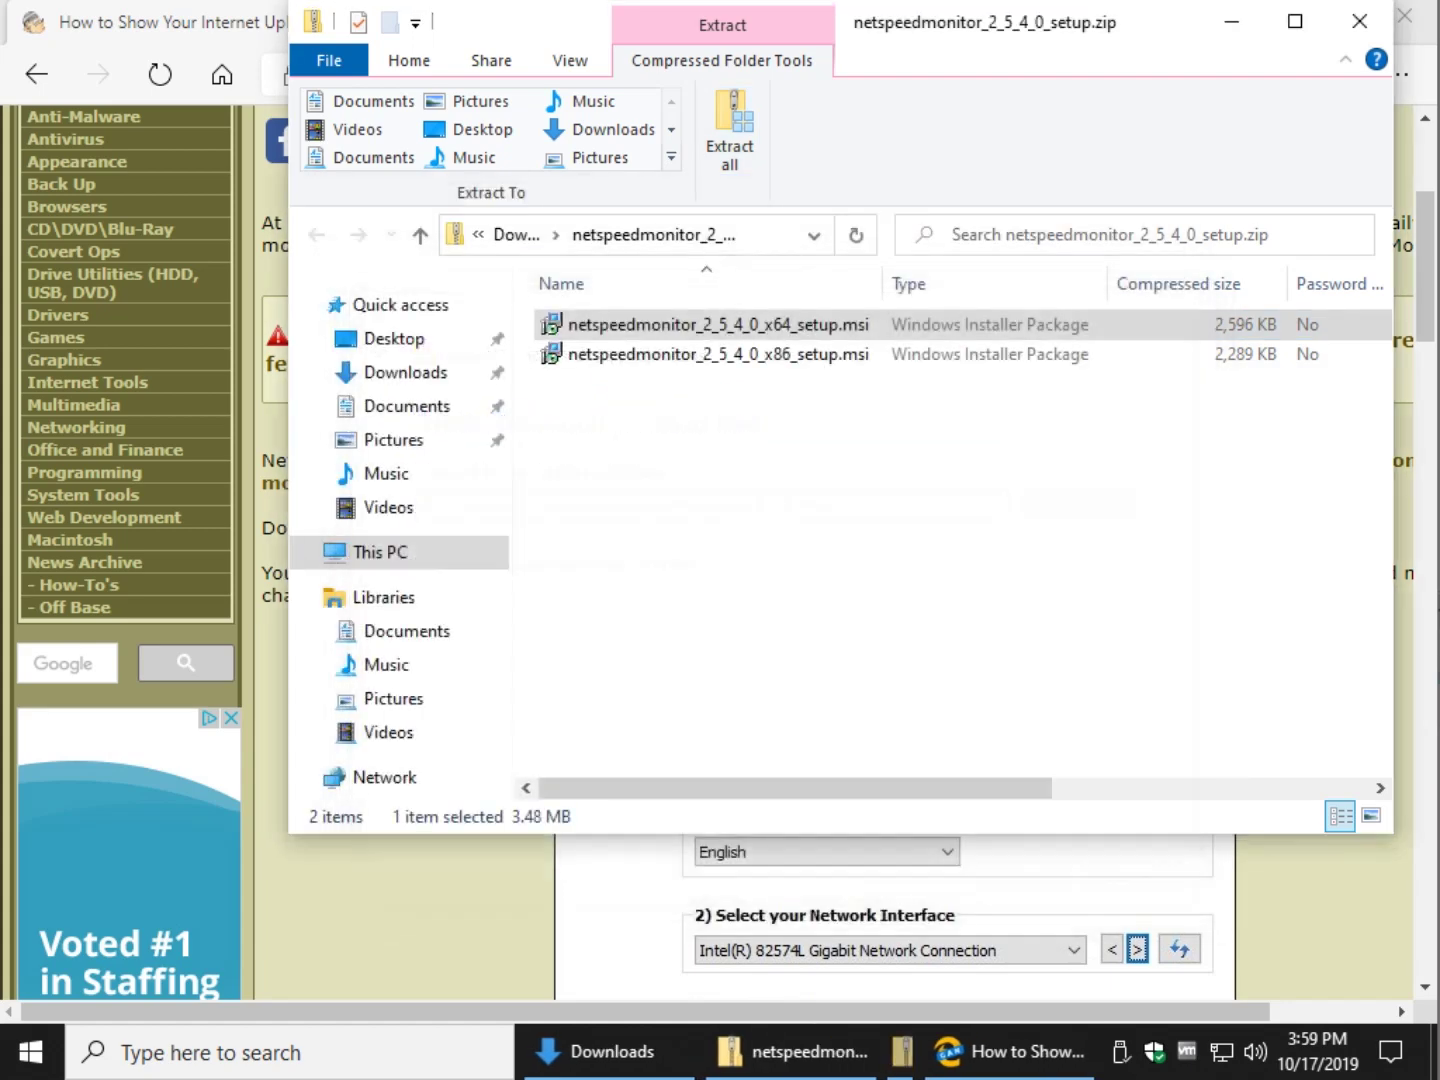
Turn on compatibility mode for a previous Windows version on the extracted x64 .msi.
{"action": "left_click", "coordinate": [1359, 22]}
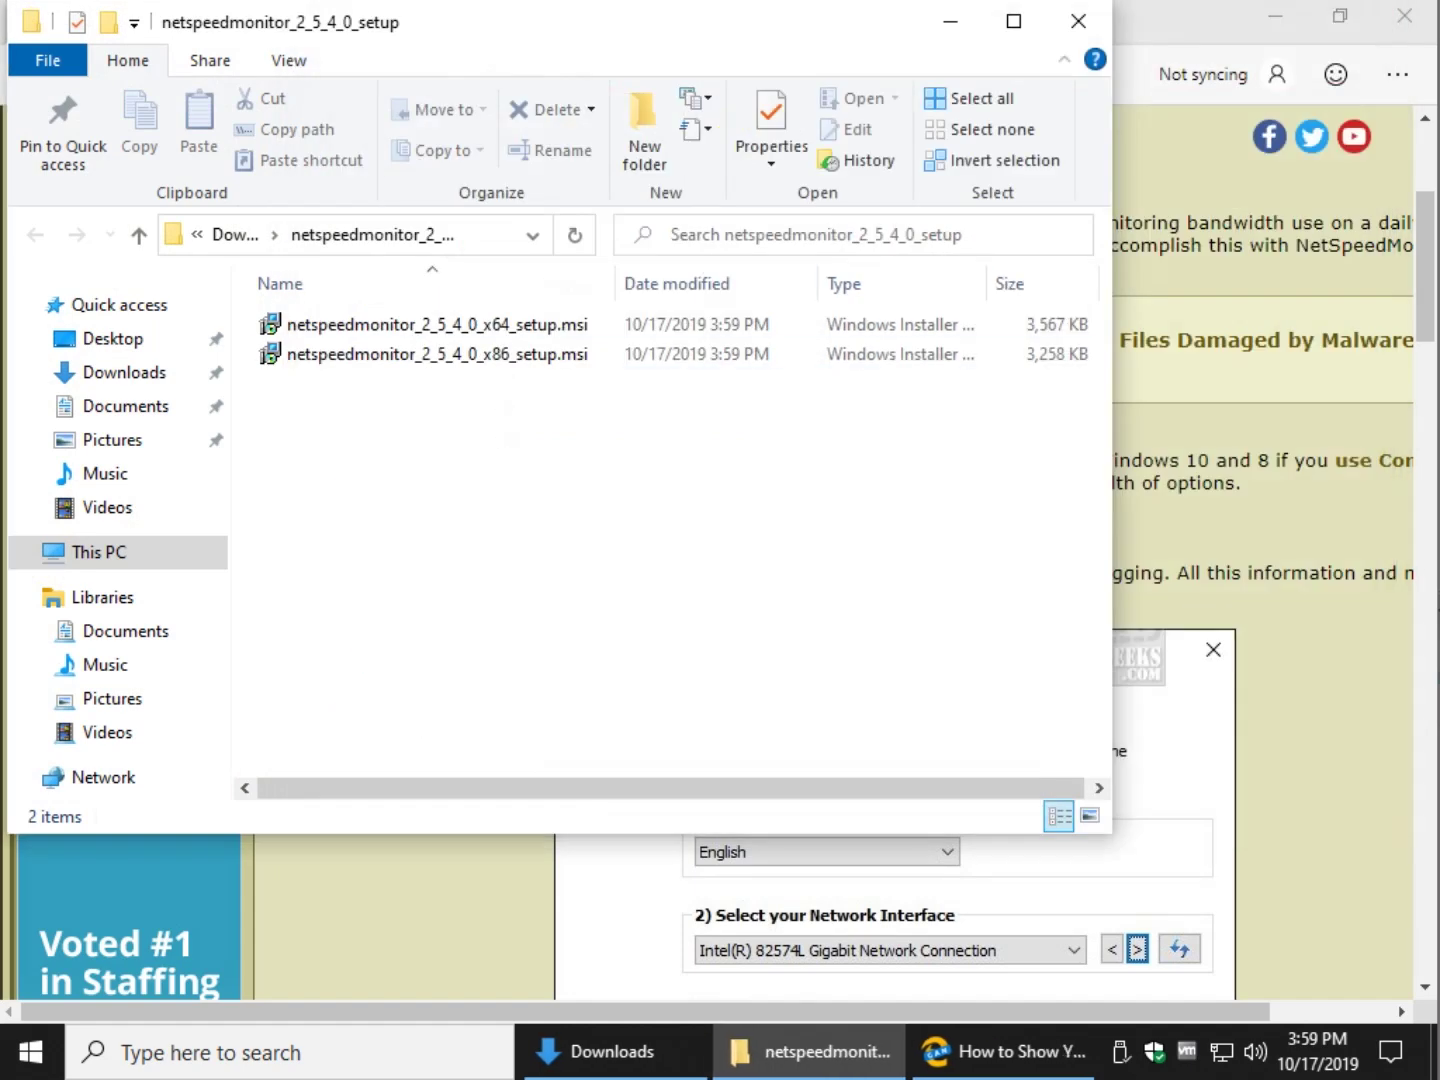
{"action": "left_click_drag", "start_coordinate": [545, 27], "coordinate": [746, 60]}
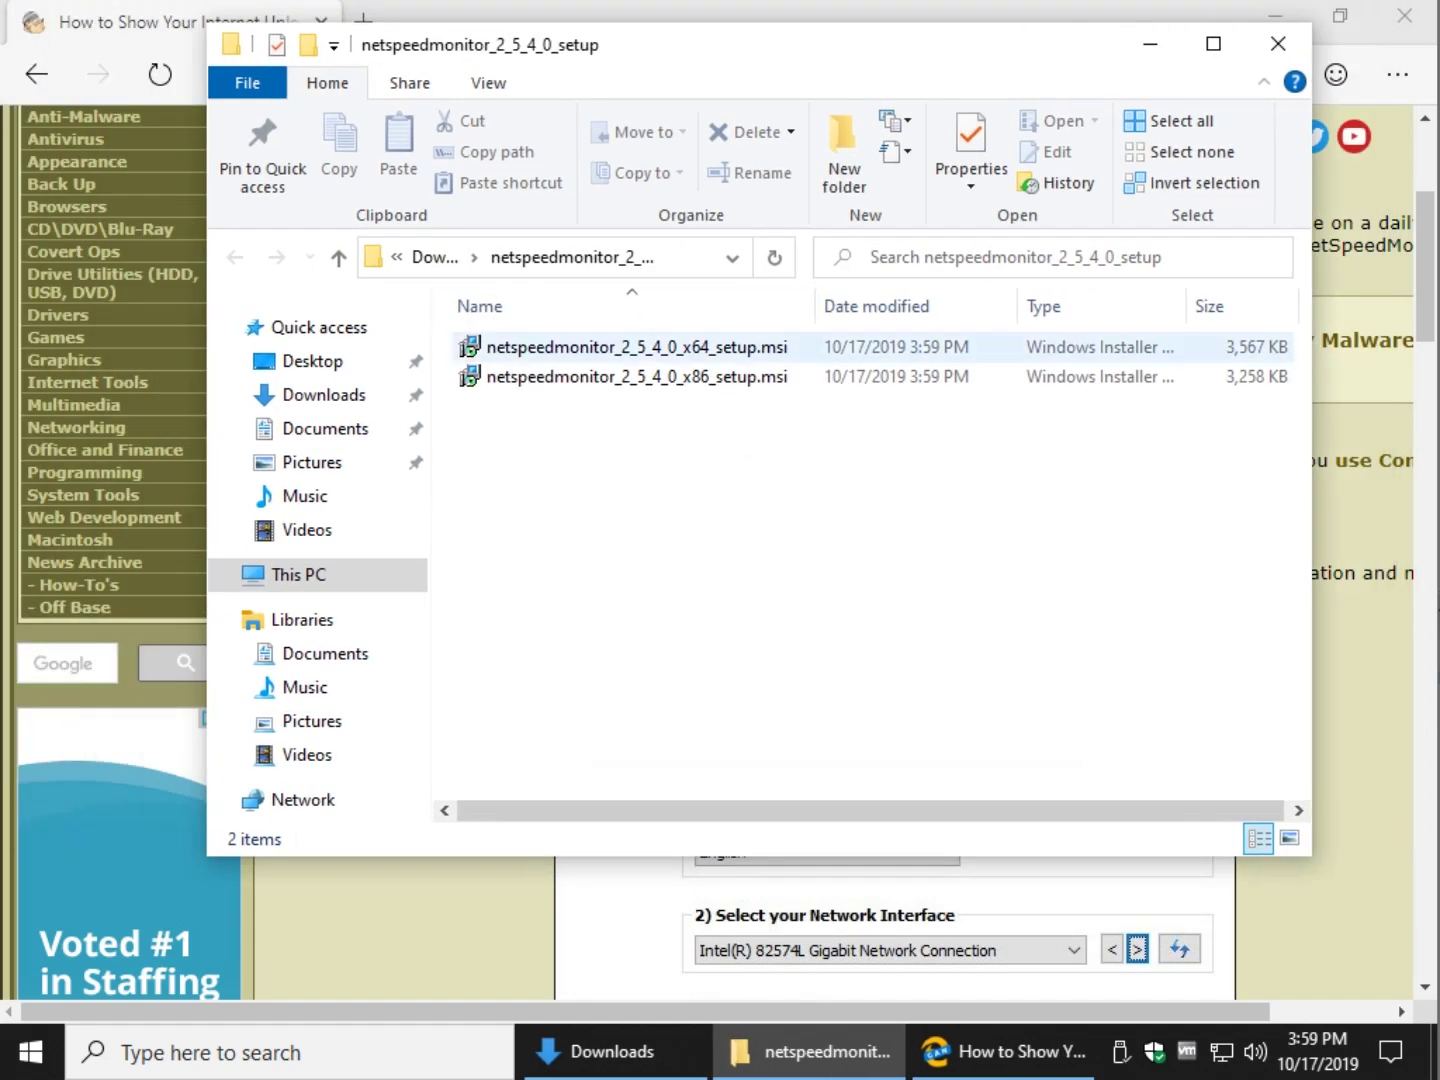
{"action": "right_click", "coordinate": [614, 348]}
{"action": "left_click", "coordinate": [699, 974]}
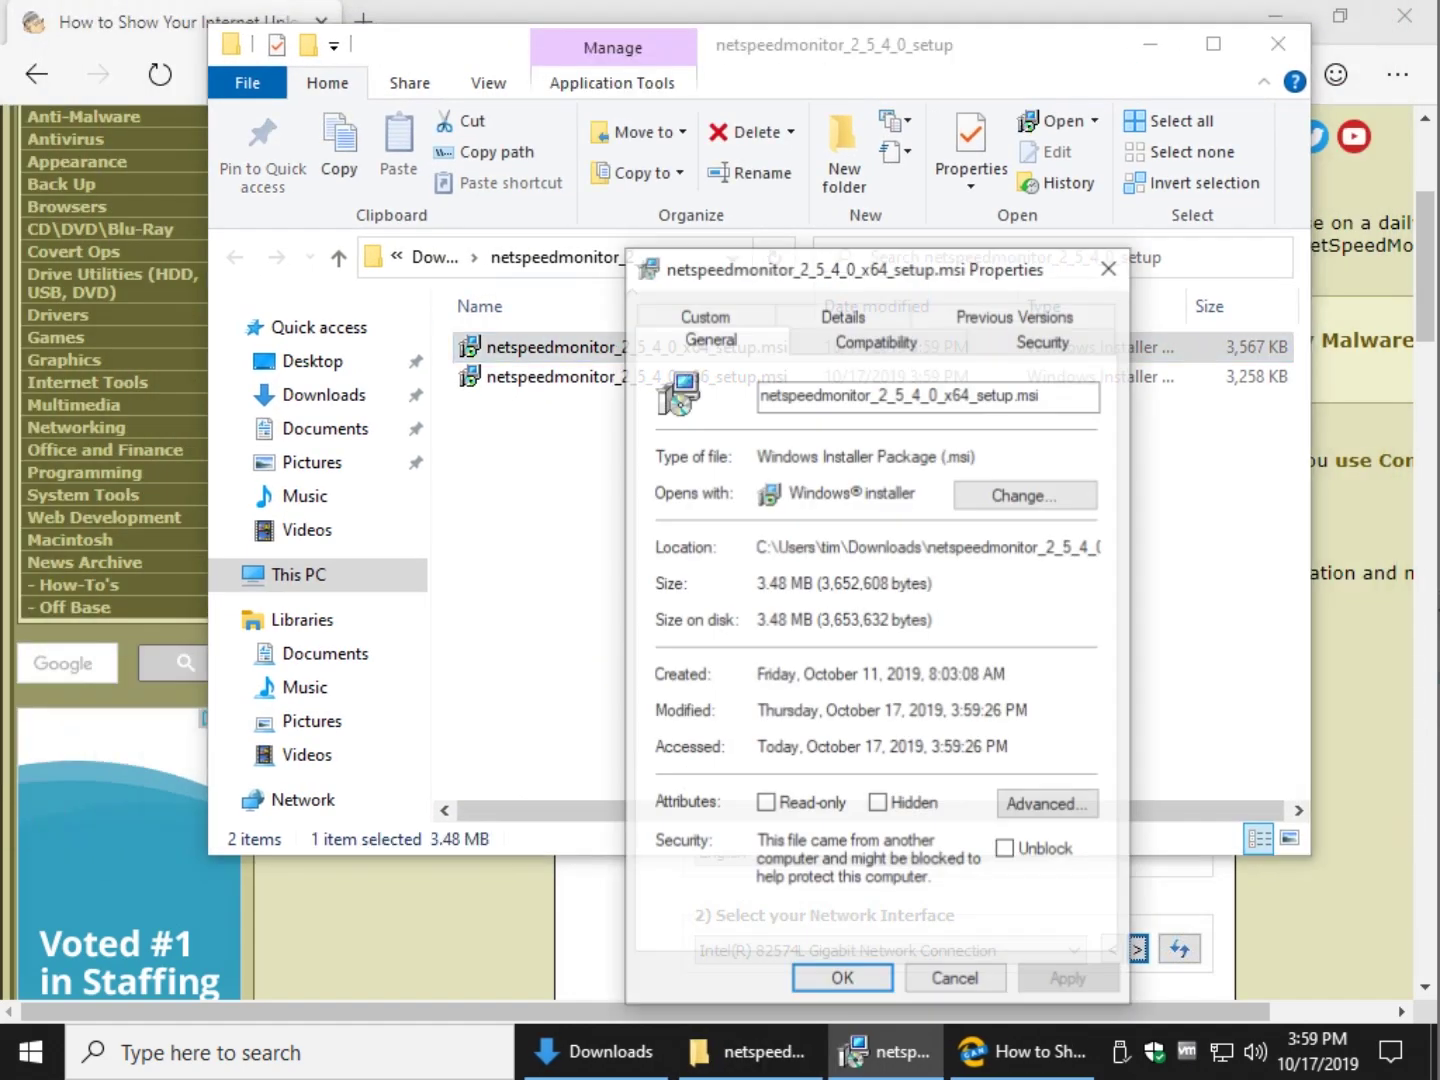
{"action": "left_click_drag", "start_coordinate": [900, 266], "coordinate": [784, 75]}
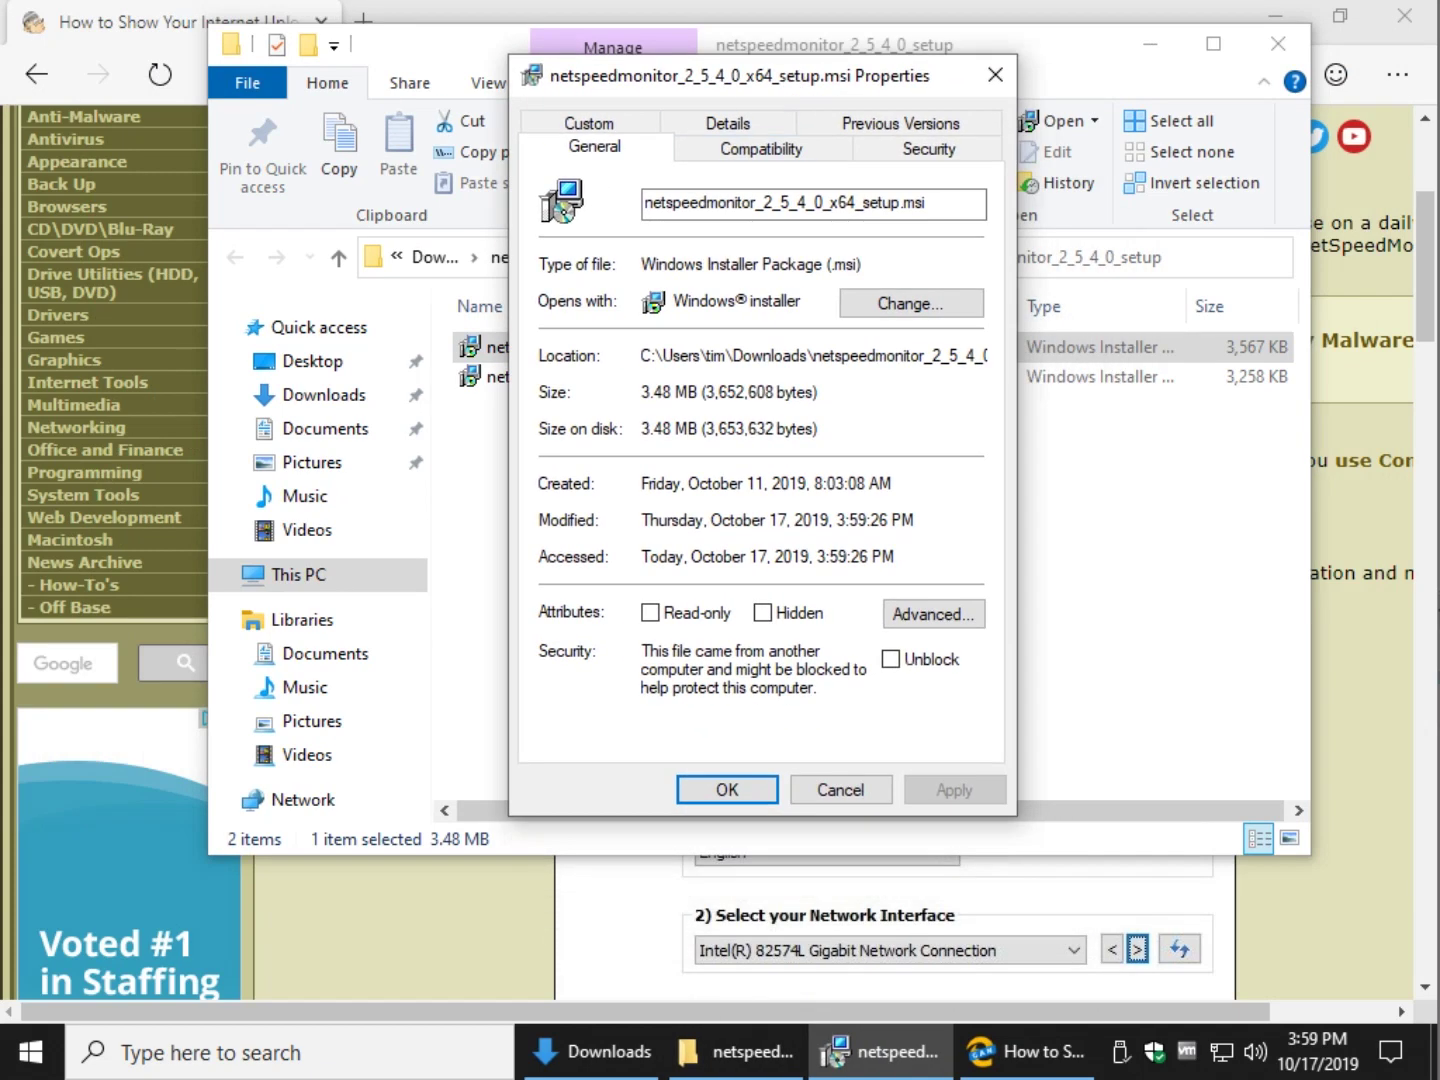
{"action": "left_click", "coordinate": [761, 147]}
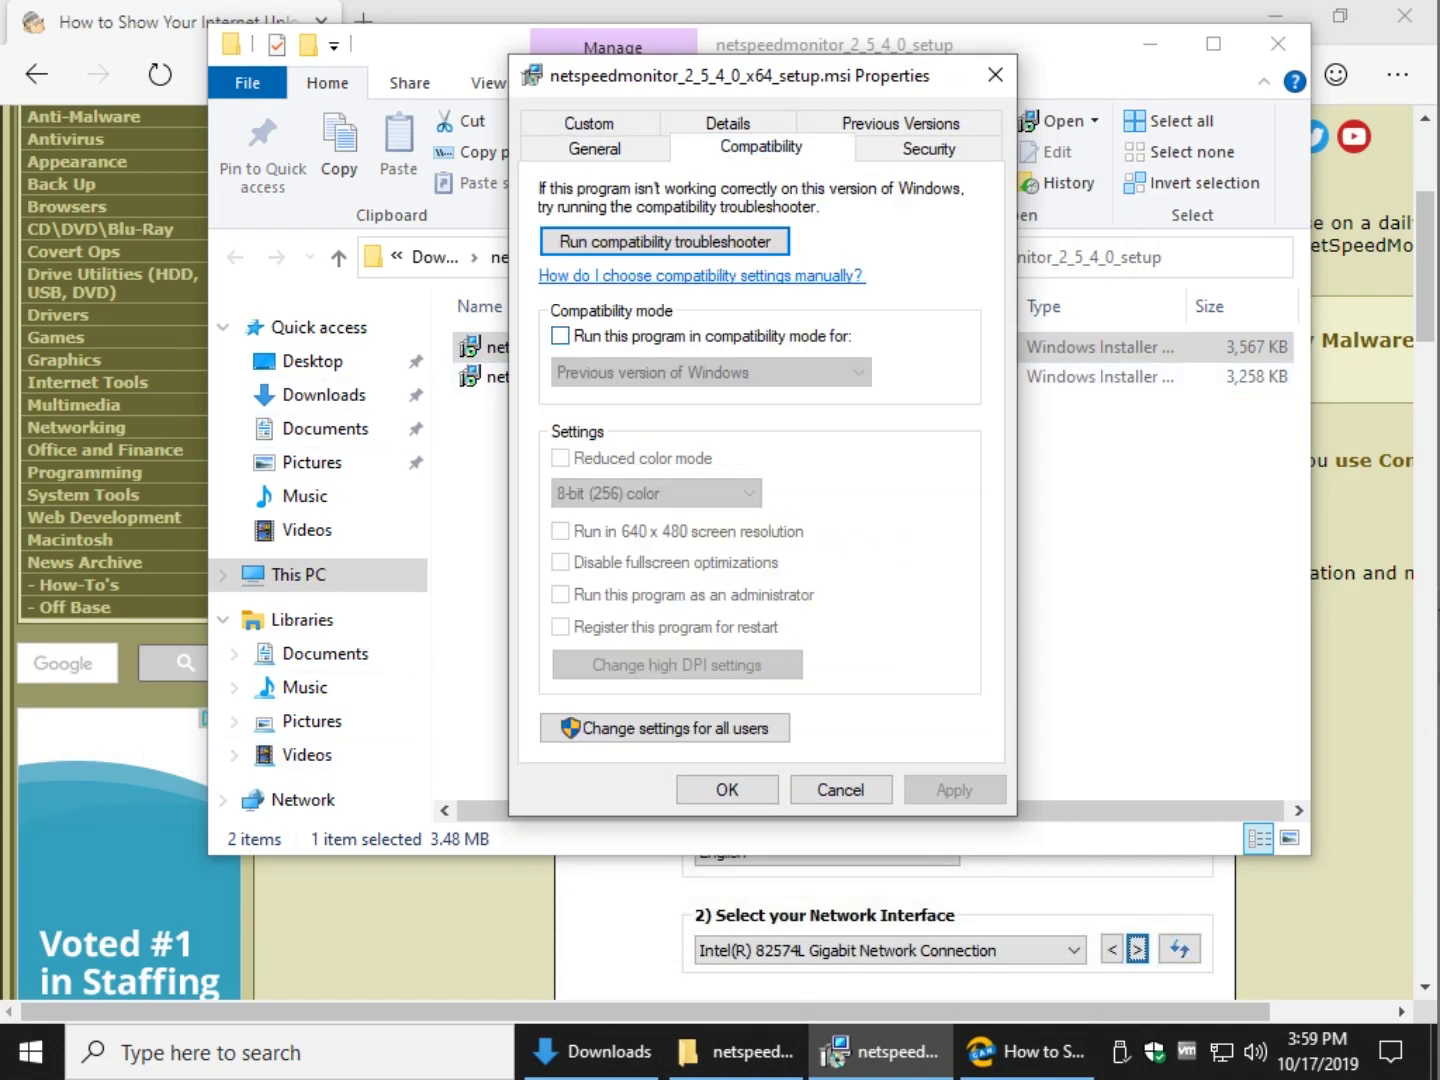
{"action": "left_click", "coordinate": [560, 336]}
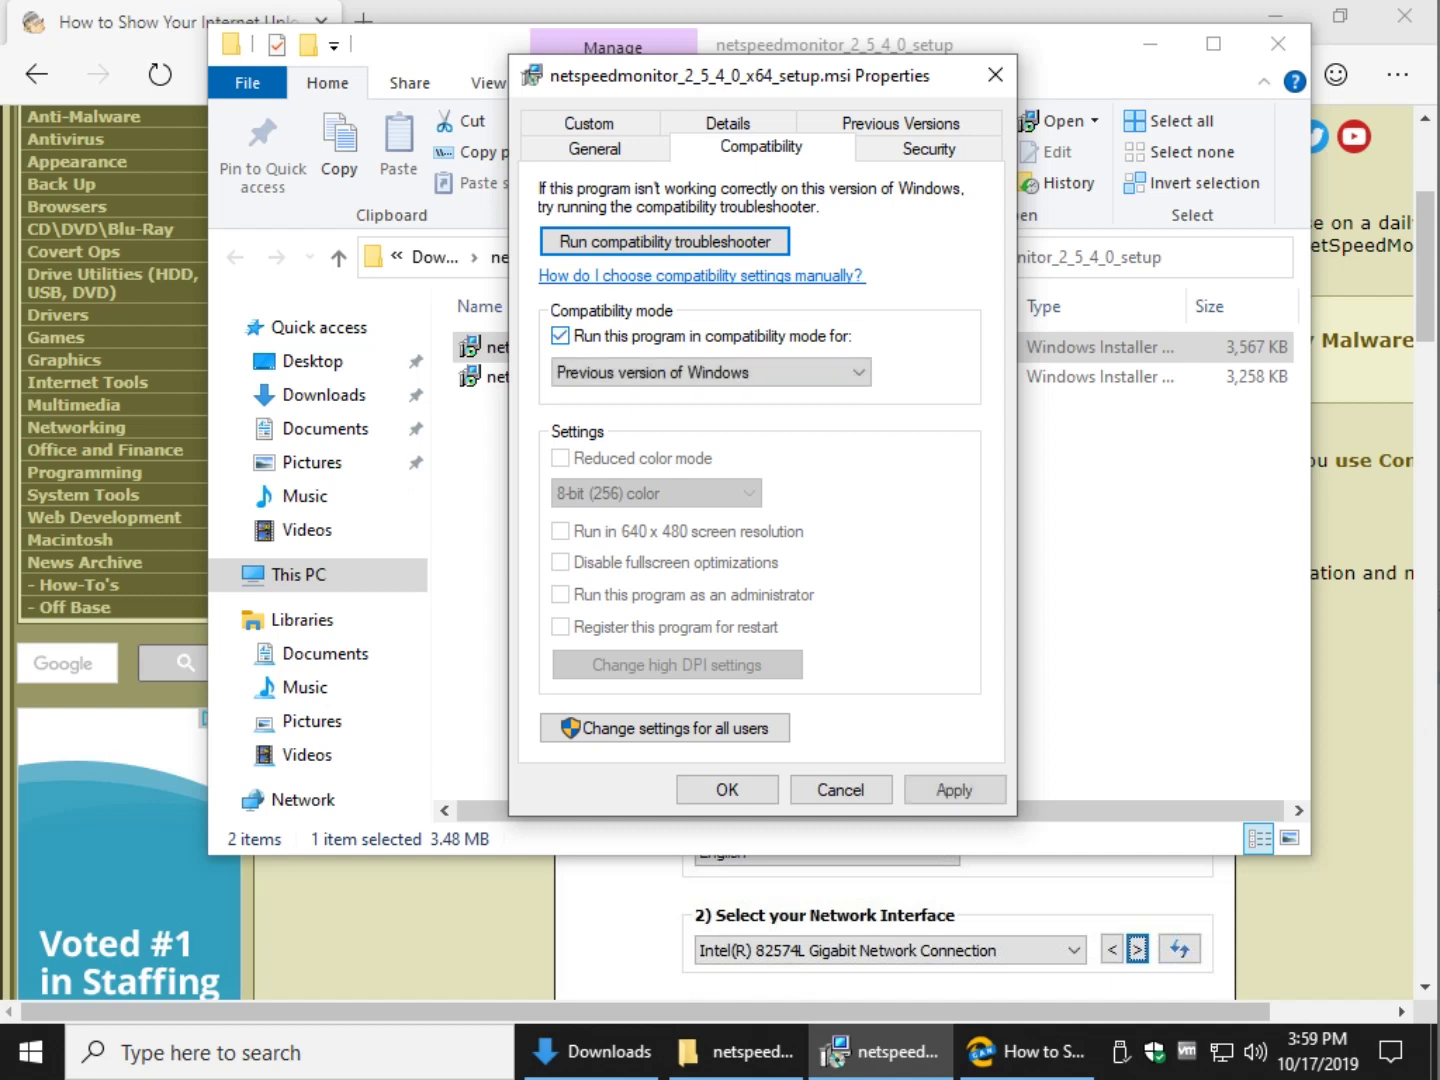
{"action": "left_click", "coordinate": [954, 789]}
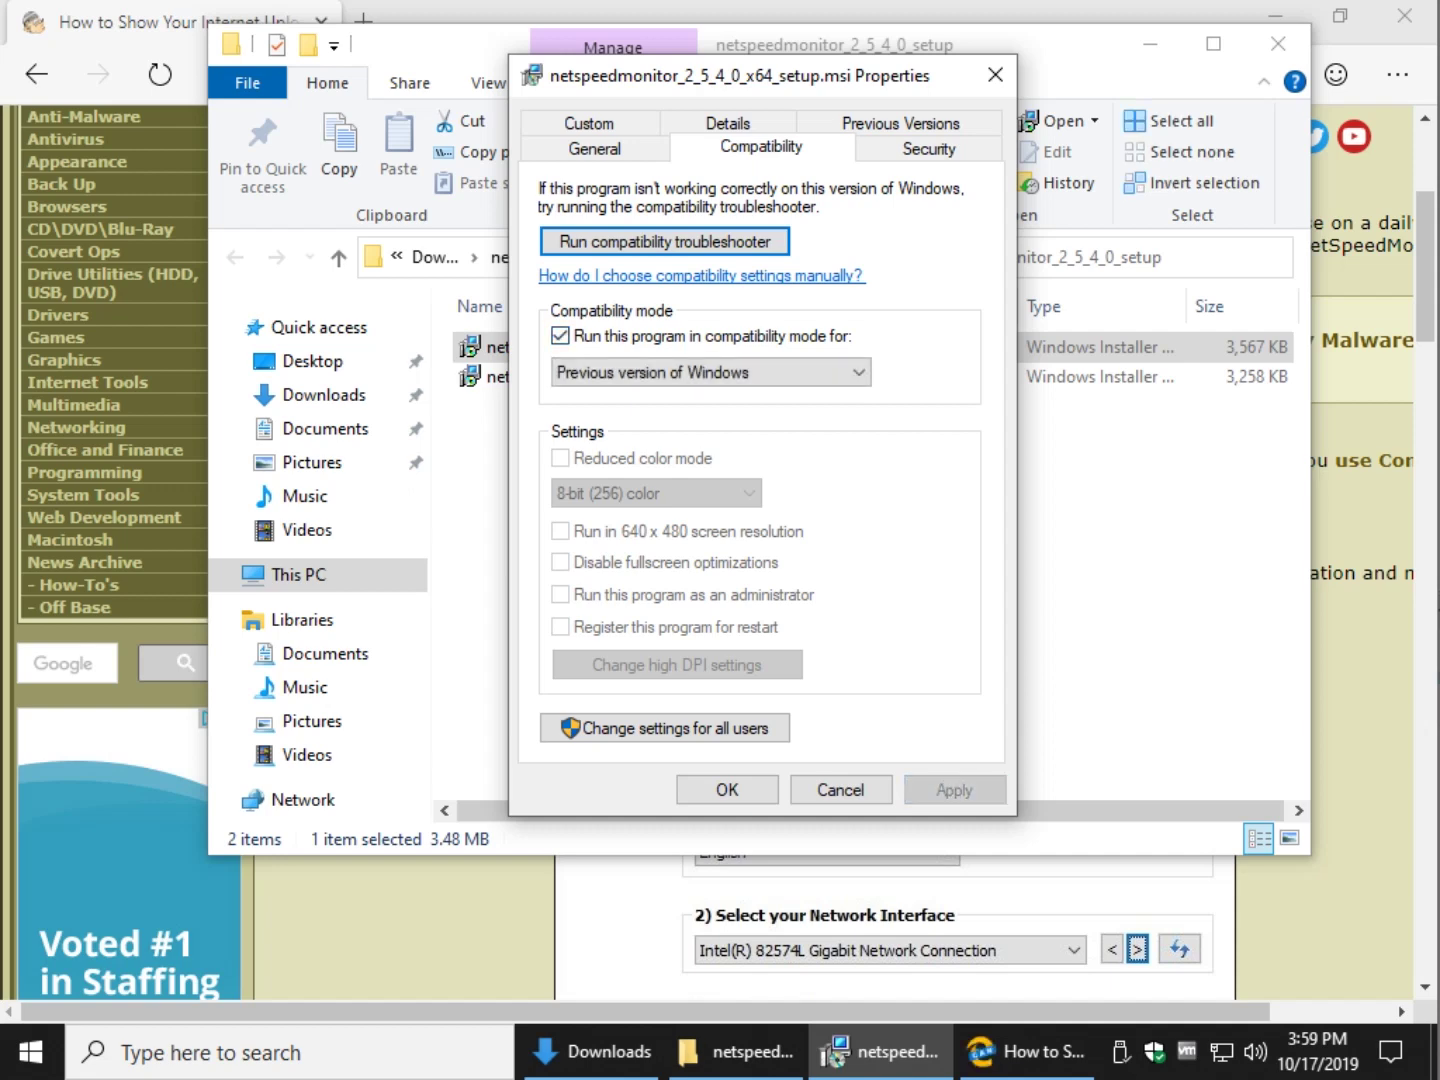
{"action": "left_click", "coordinate": [727, 789]}
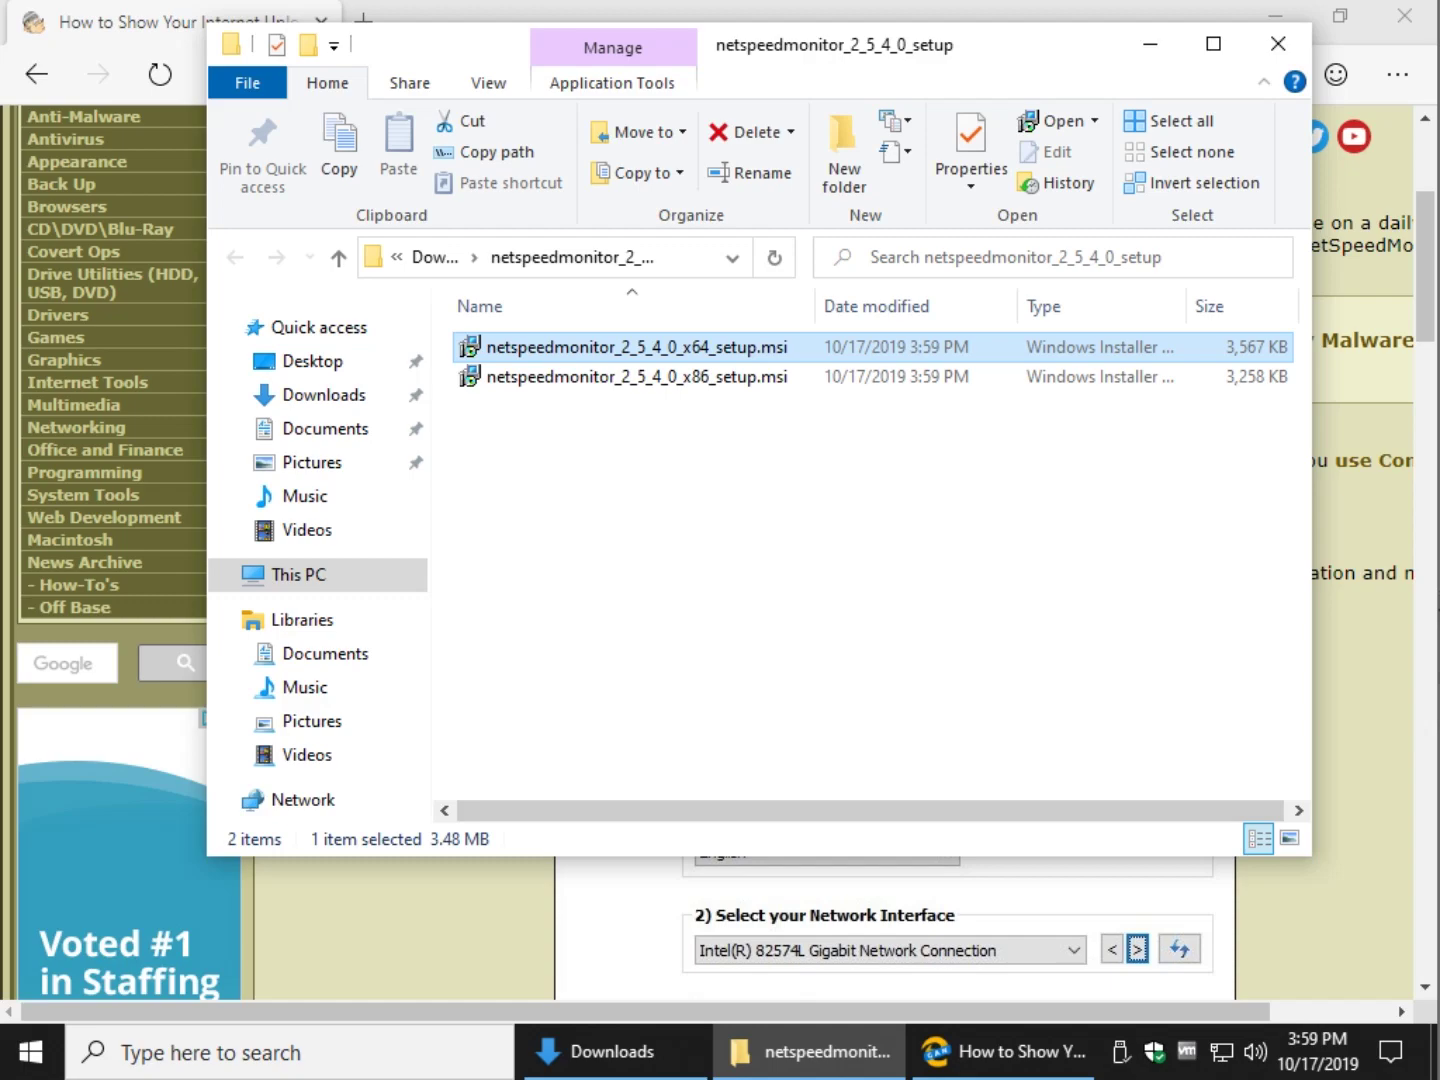
Launch the x64 installer again and close the browser and Explorer windows.
{"action": "double_click", "coordinate": [636, 347]}
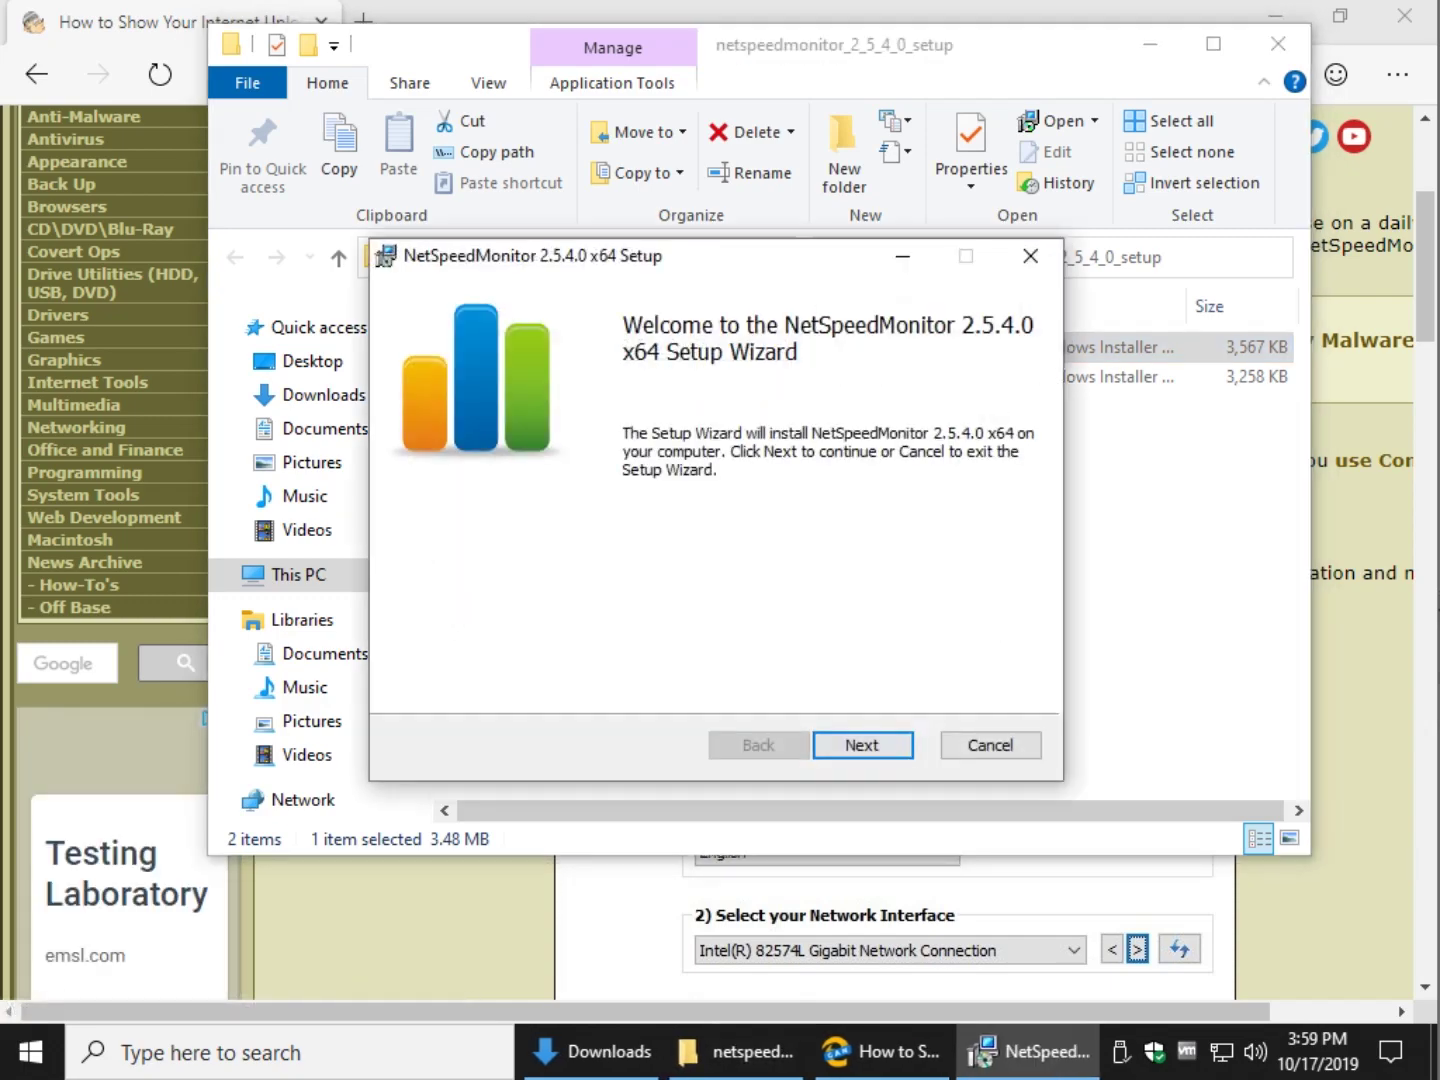
{"action": "left_click", "coordinate": [1275, 15]}
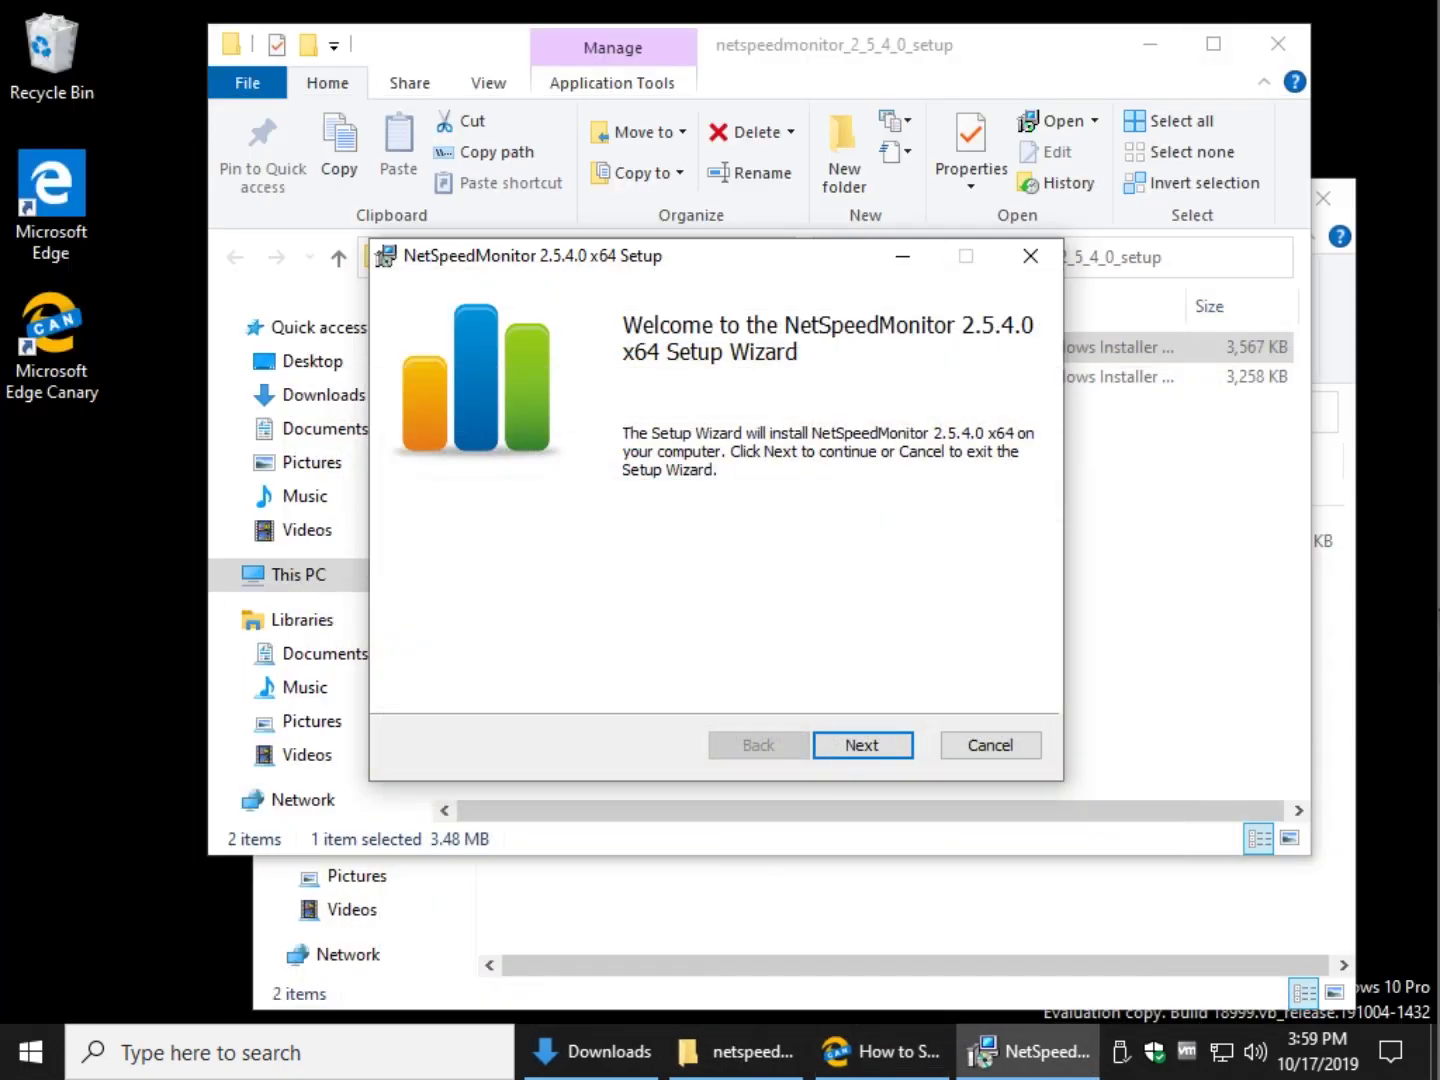
{"action": "left_click", "coordinate": [1278, 43]}
{"action": "left_click", "coordinate": [1323, 198]}
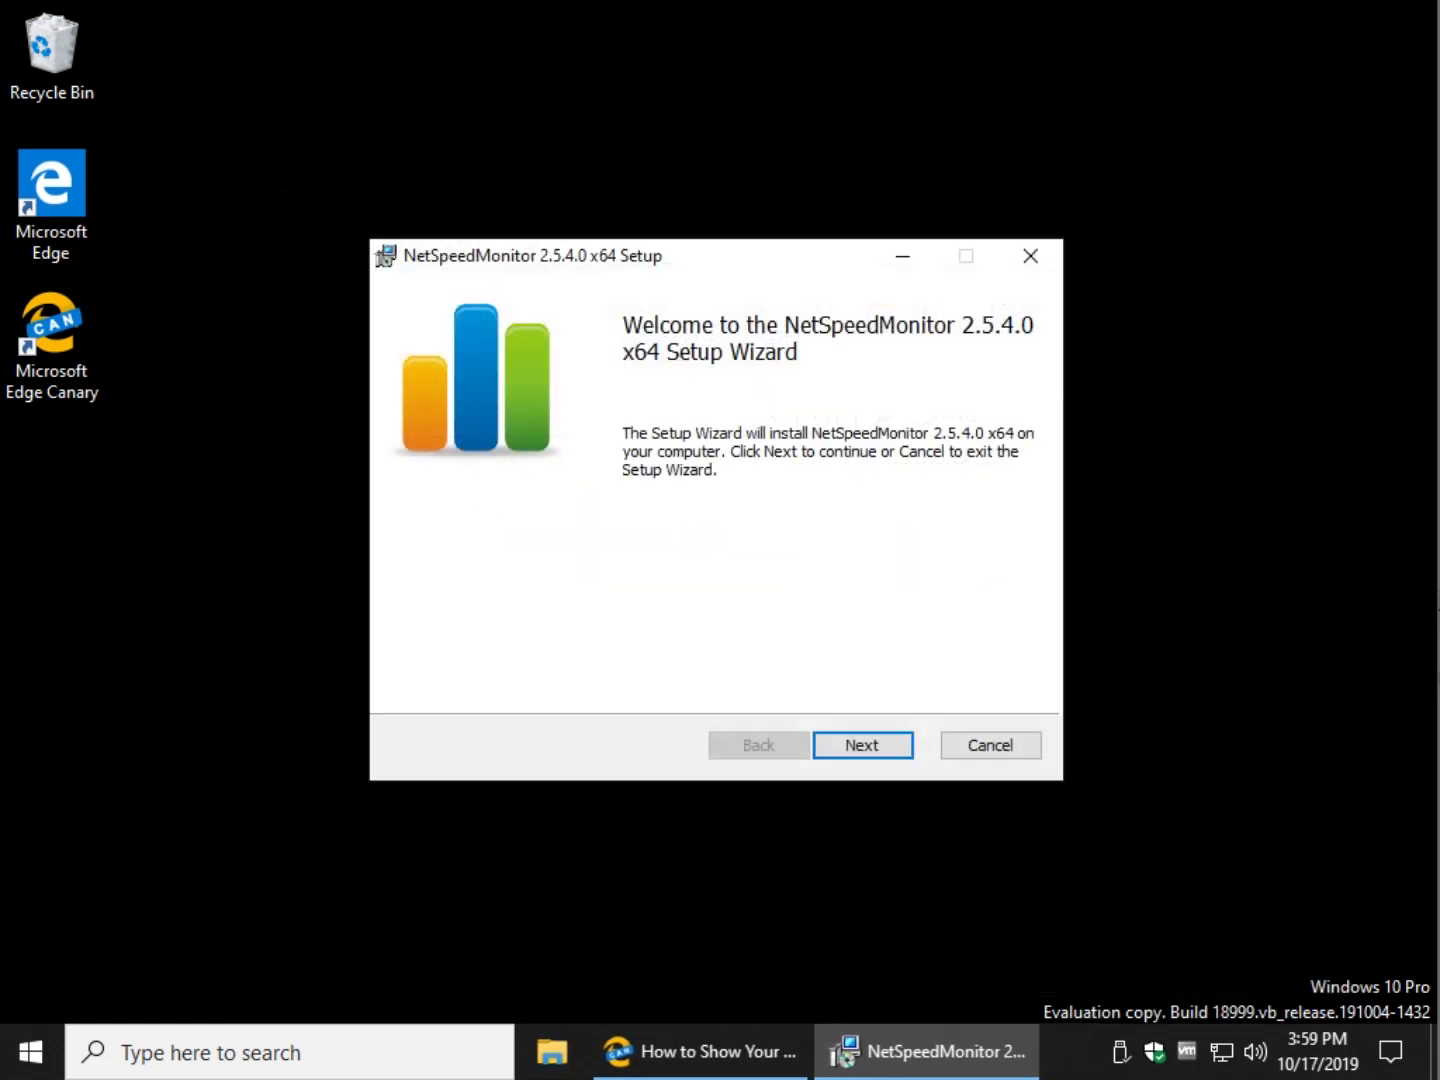
Install NetSpeedMonitor 2.5.4.0 x64 with default location and features, accepting the license and admin prompt.
{"action": "key", "text": "Return"}
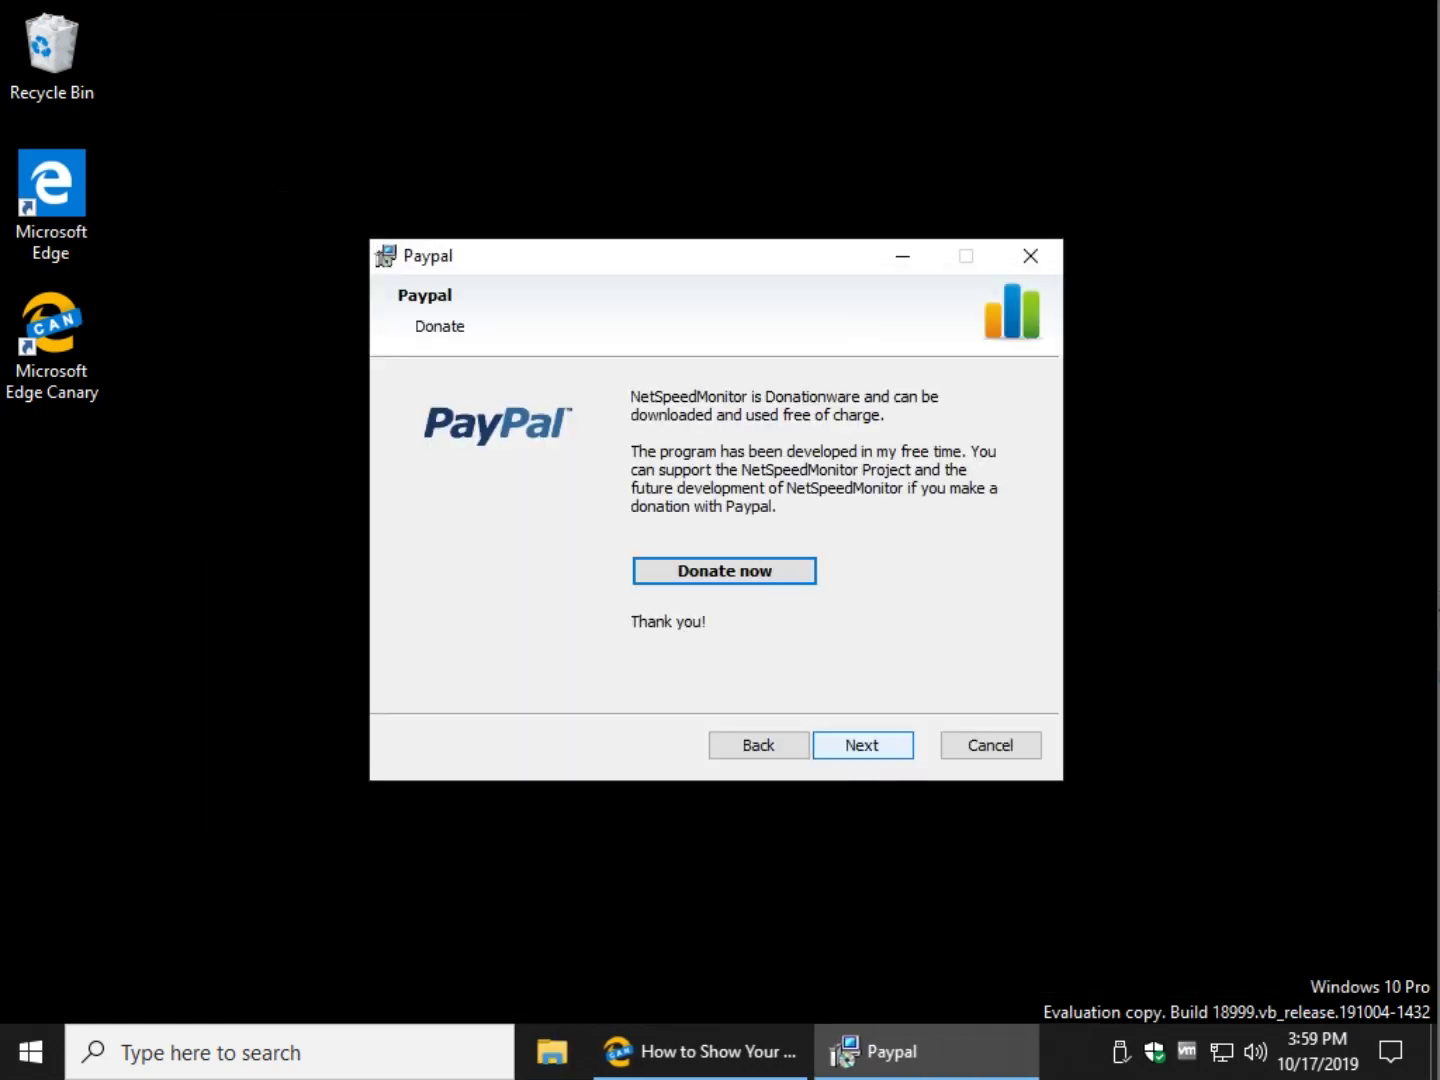
{"action": "key", "text": "Return"}
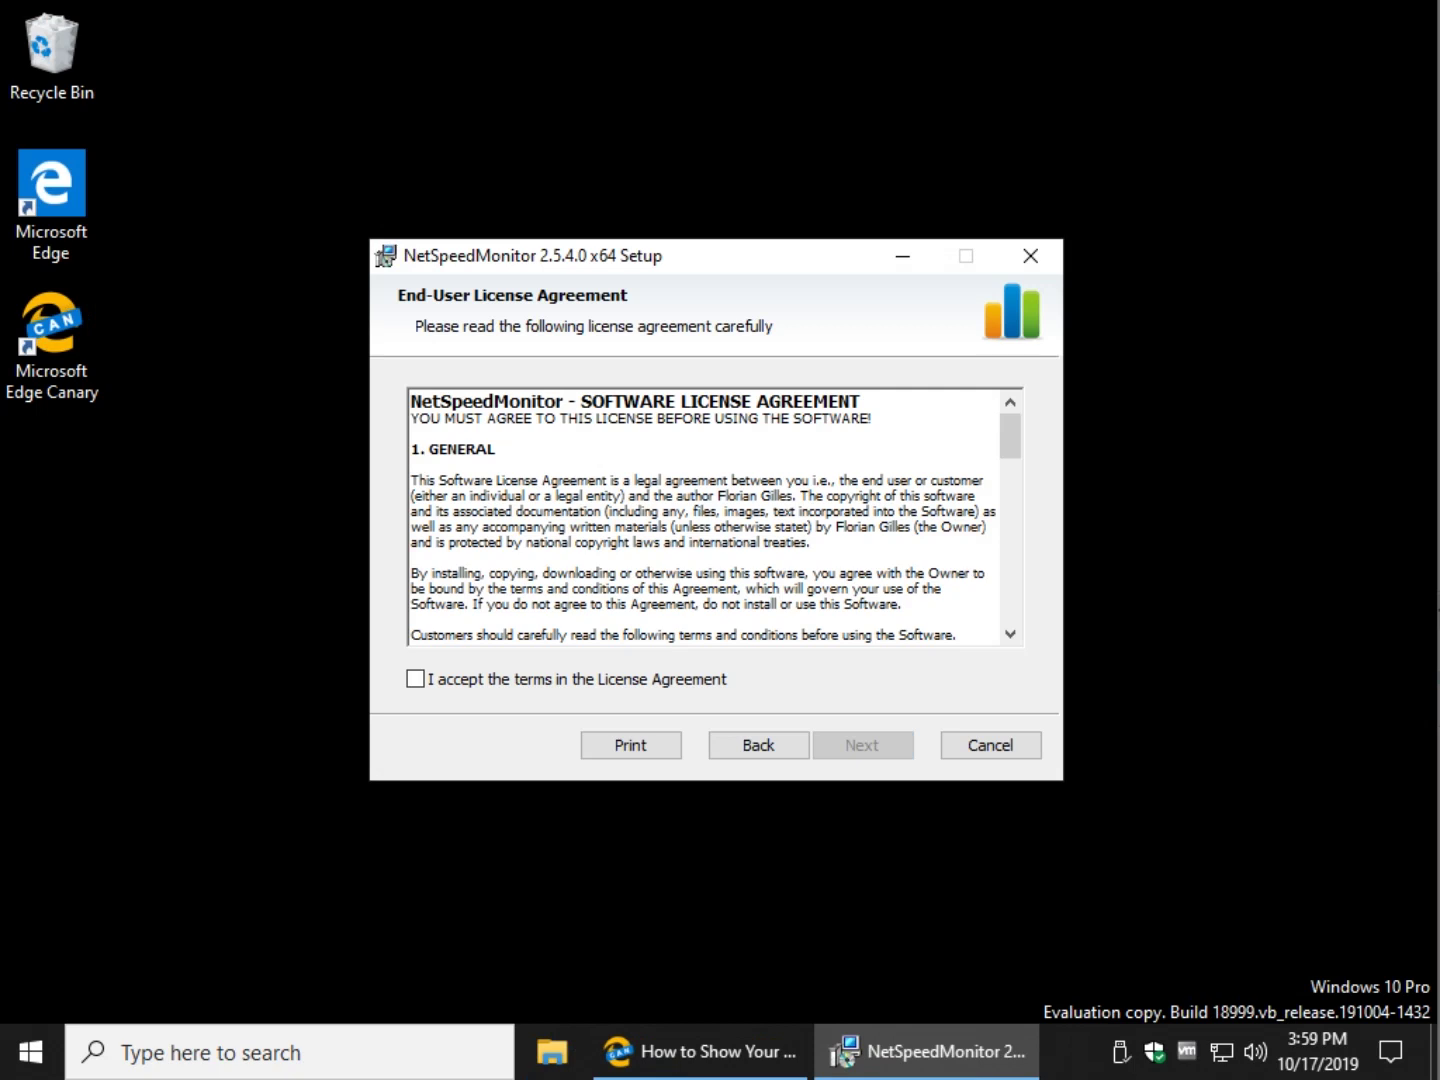
{"action": "key", "text": "alt+a"}
{"action": "key", "text": "Return"}
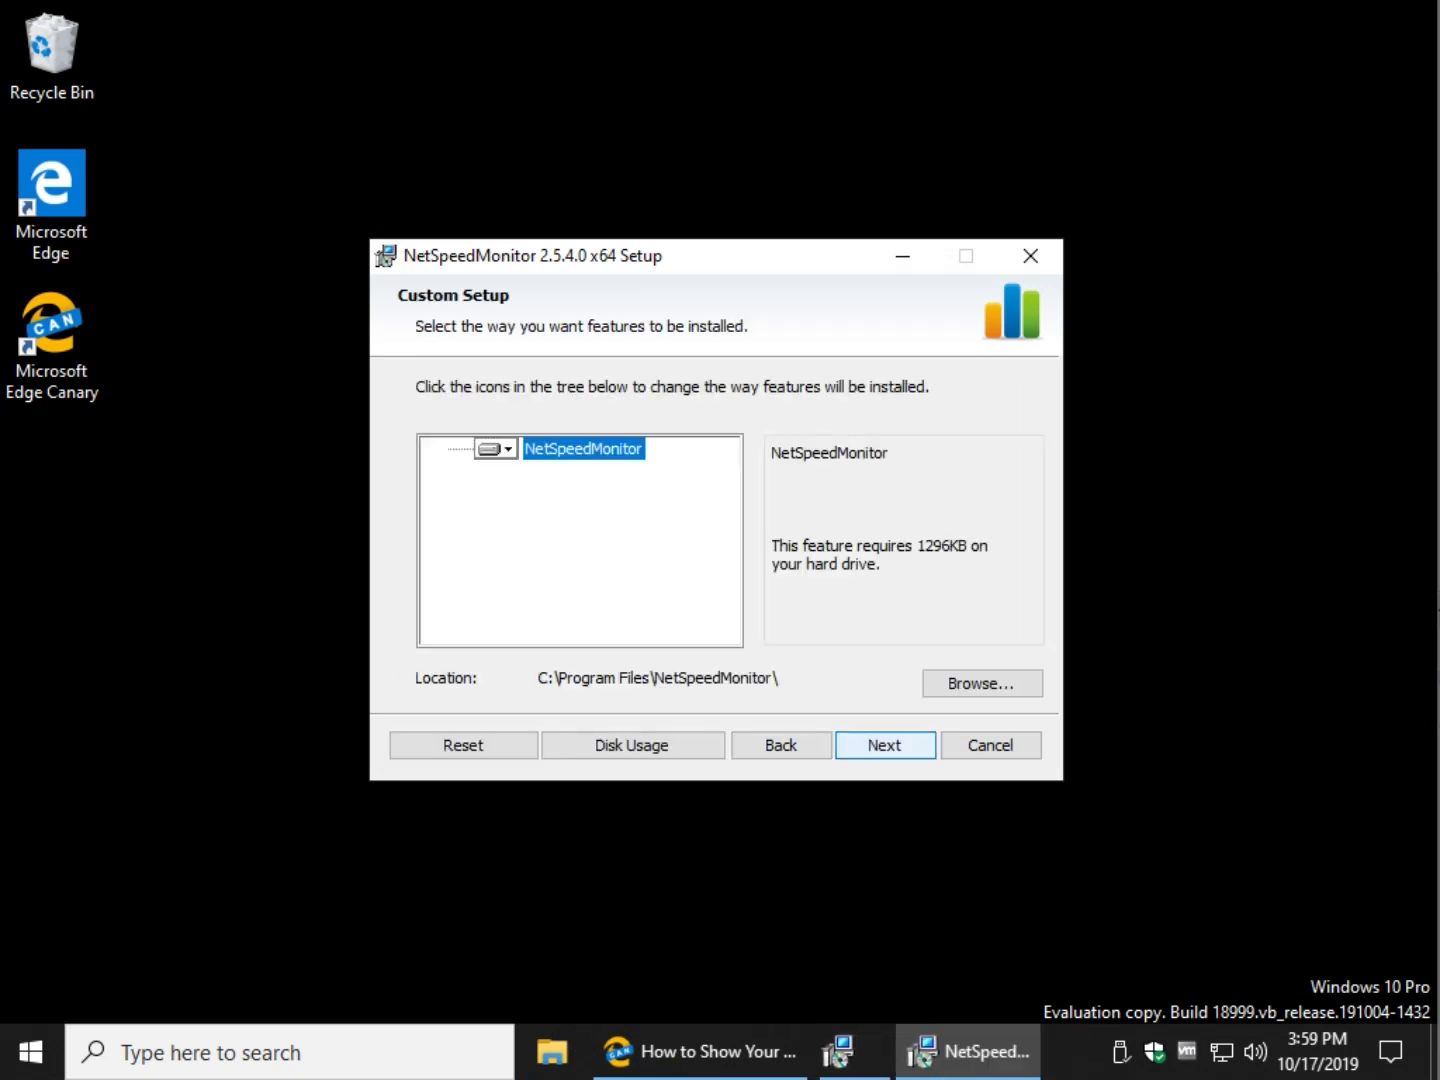
{"action": "key", "text": "Return"}
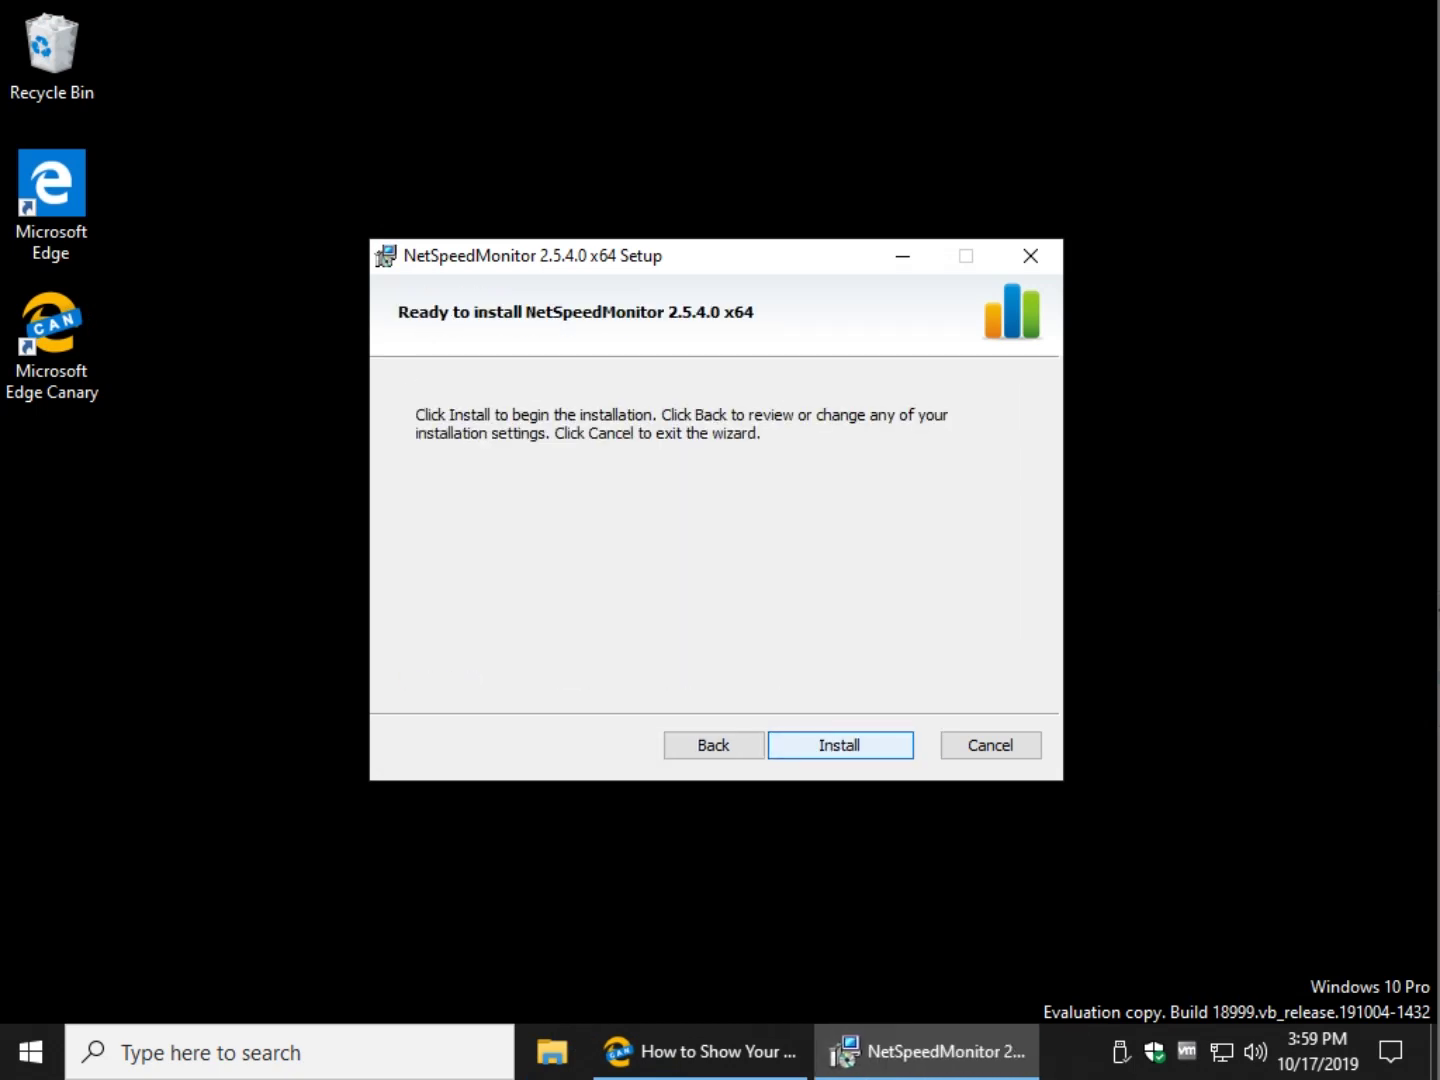
{"action": "key", "text": "Return"}
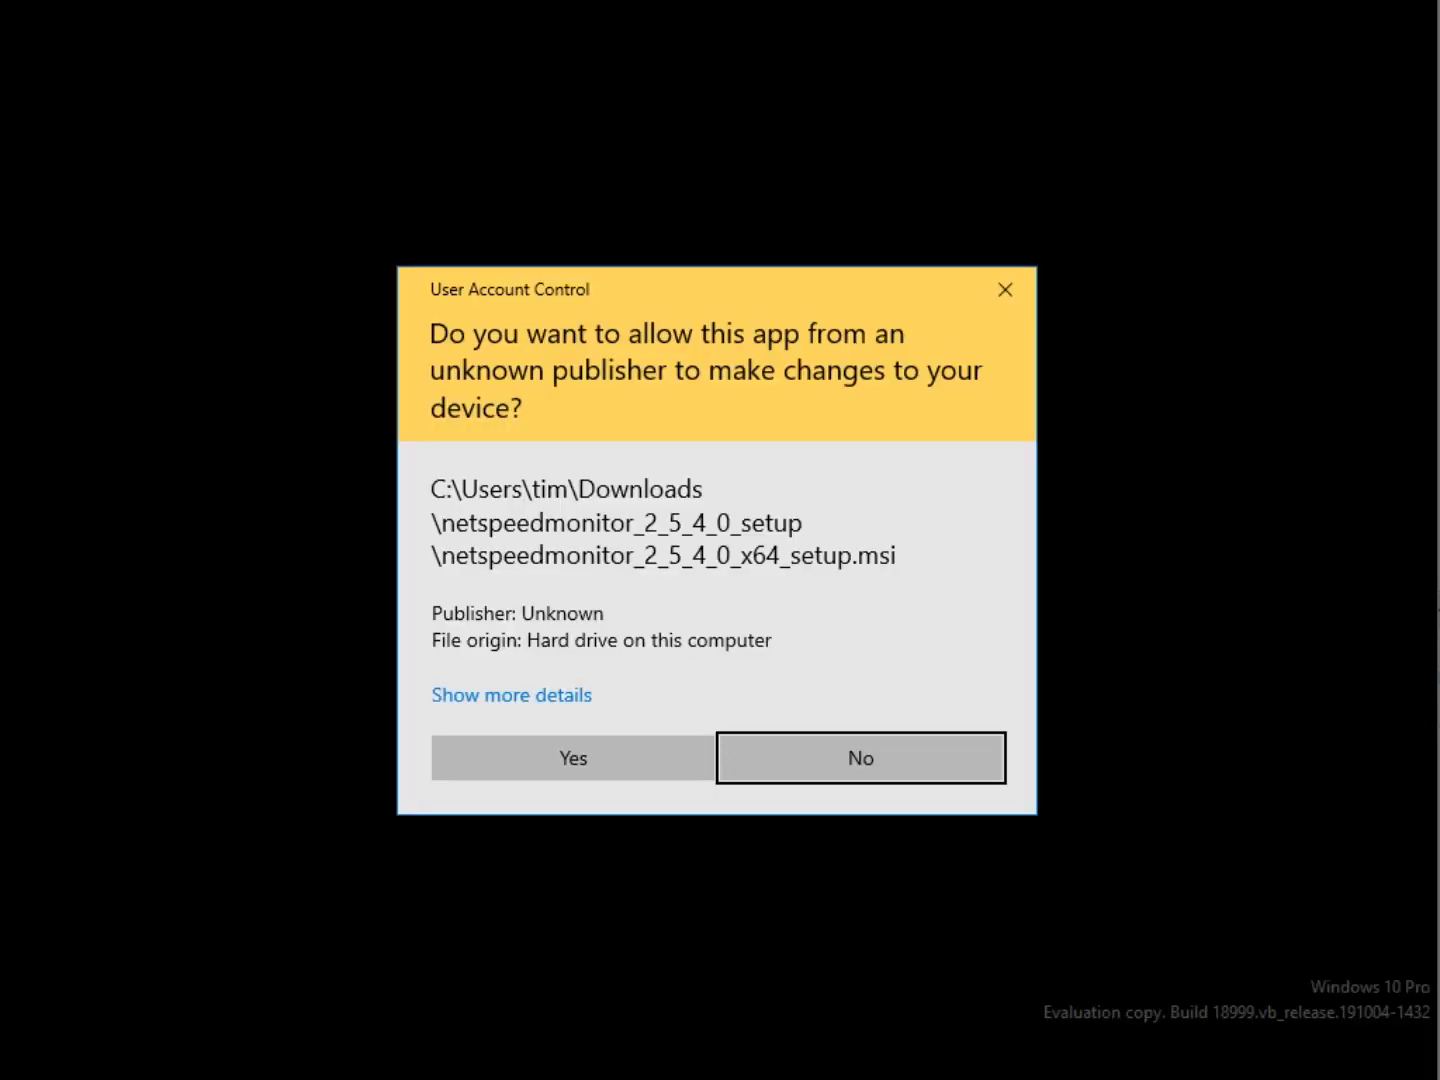
{"action": "key", "text": "Left"}
{"action": "key", "text": "Return"}
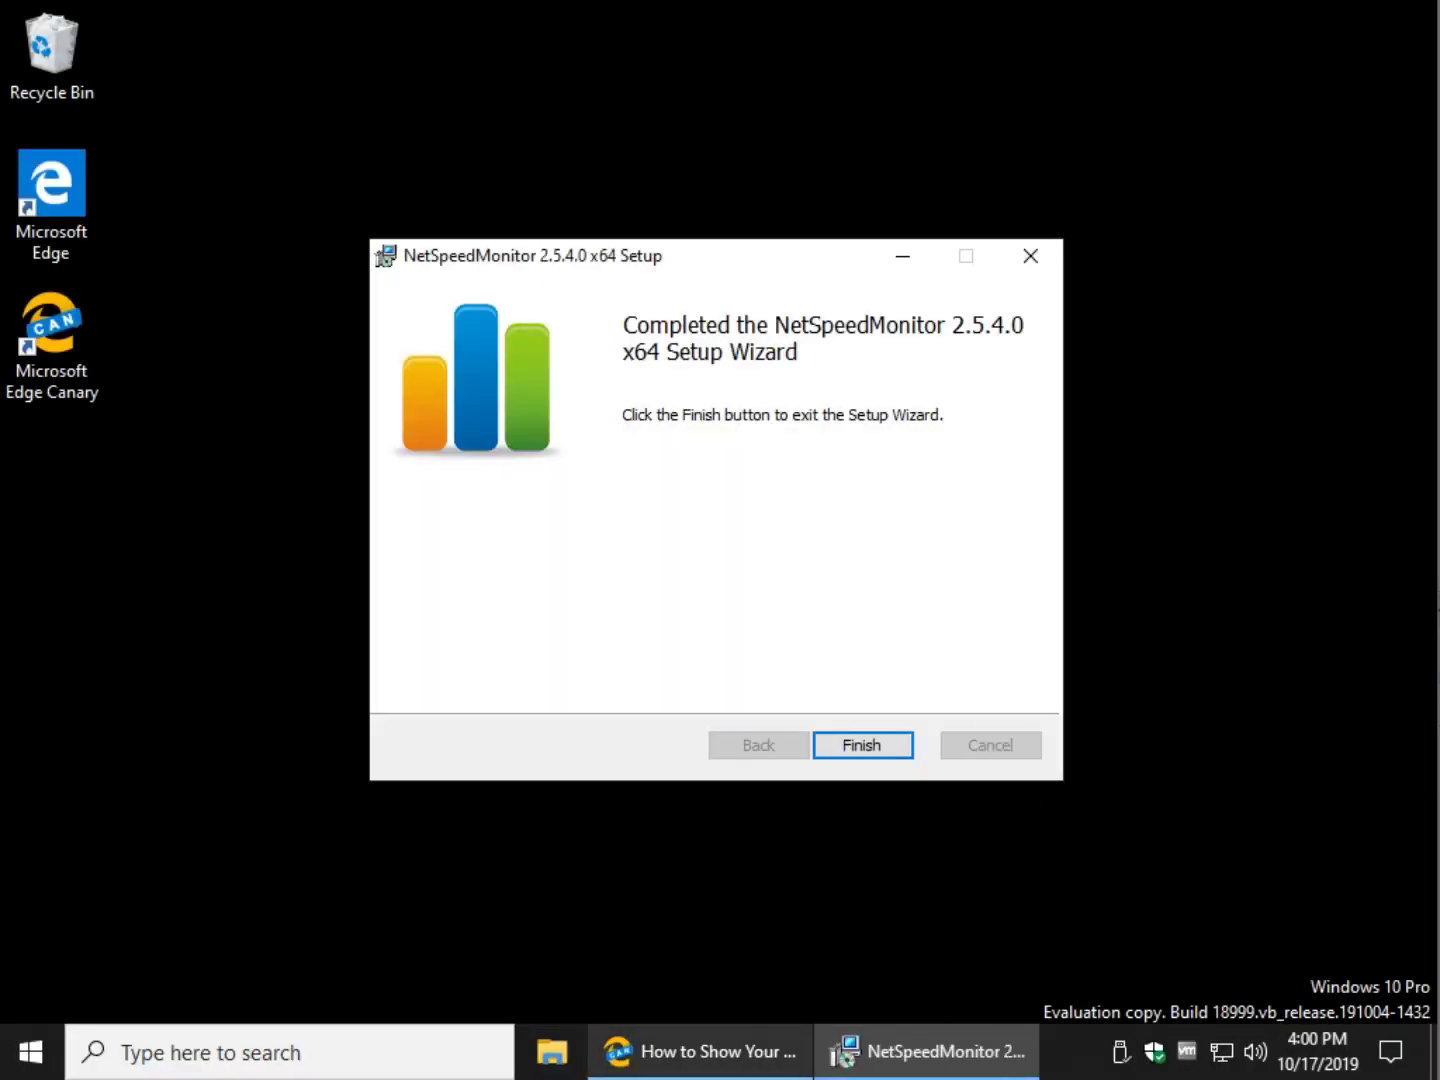
{"action": "mouse_move", "coordinate": [926, 1051]}
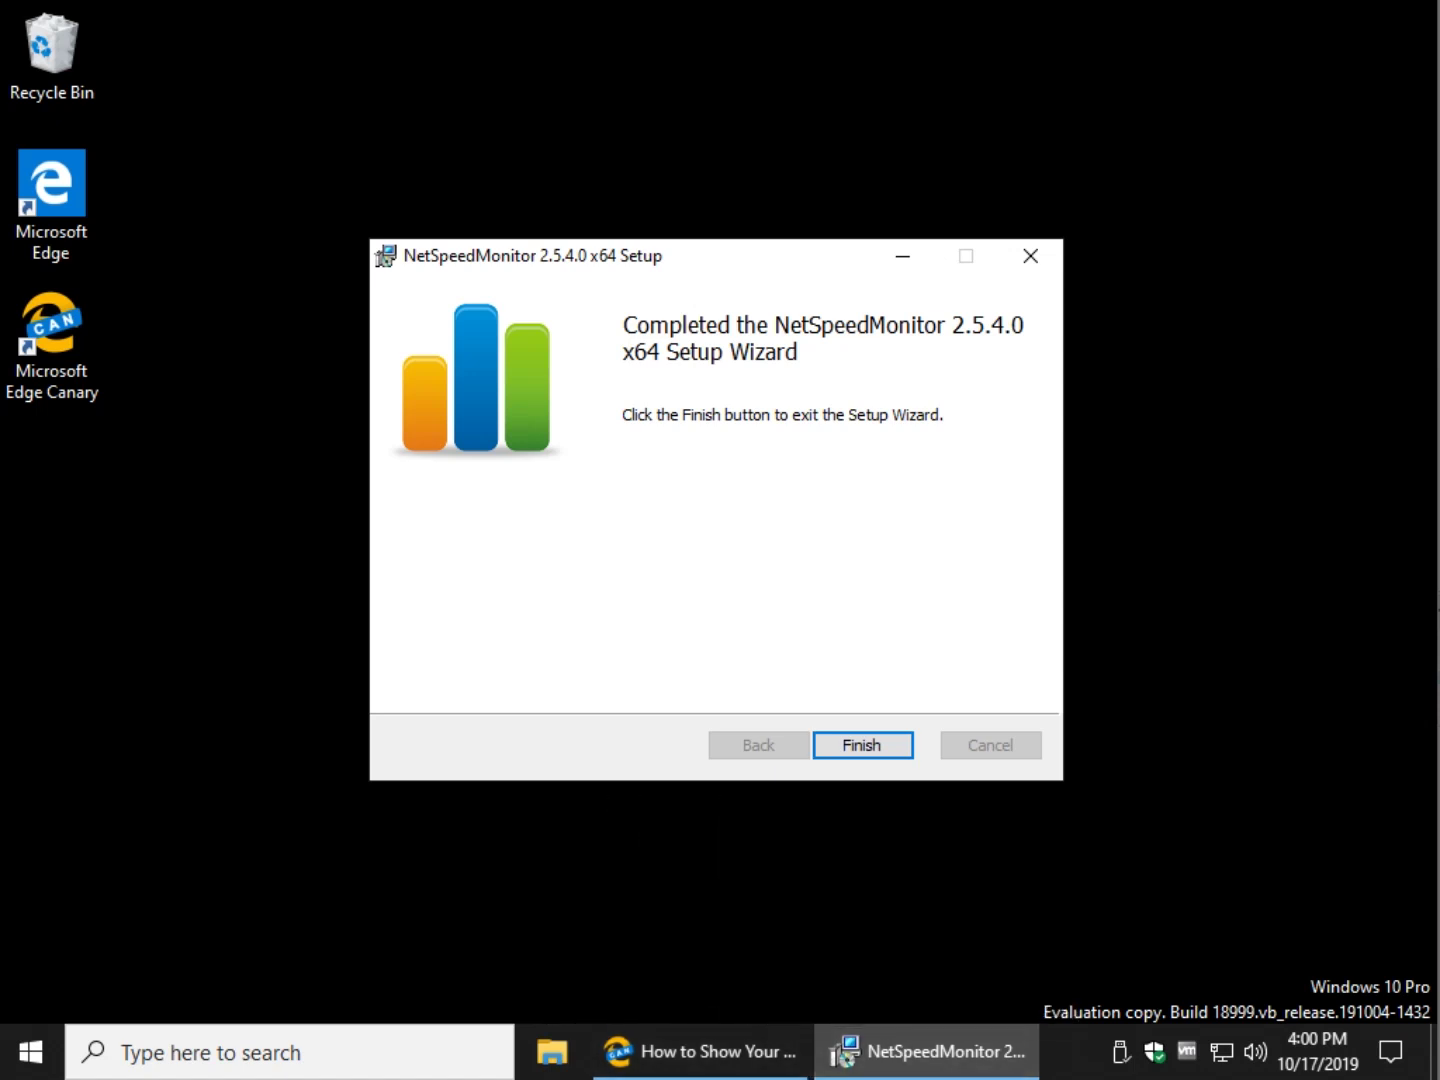
{"action": "key", "text": "Return"}
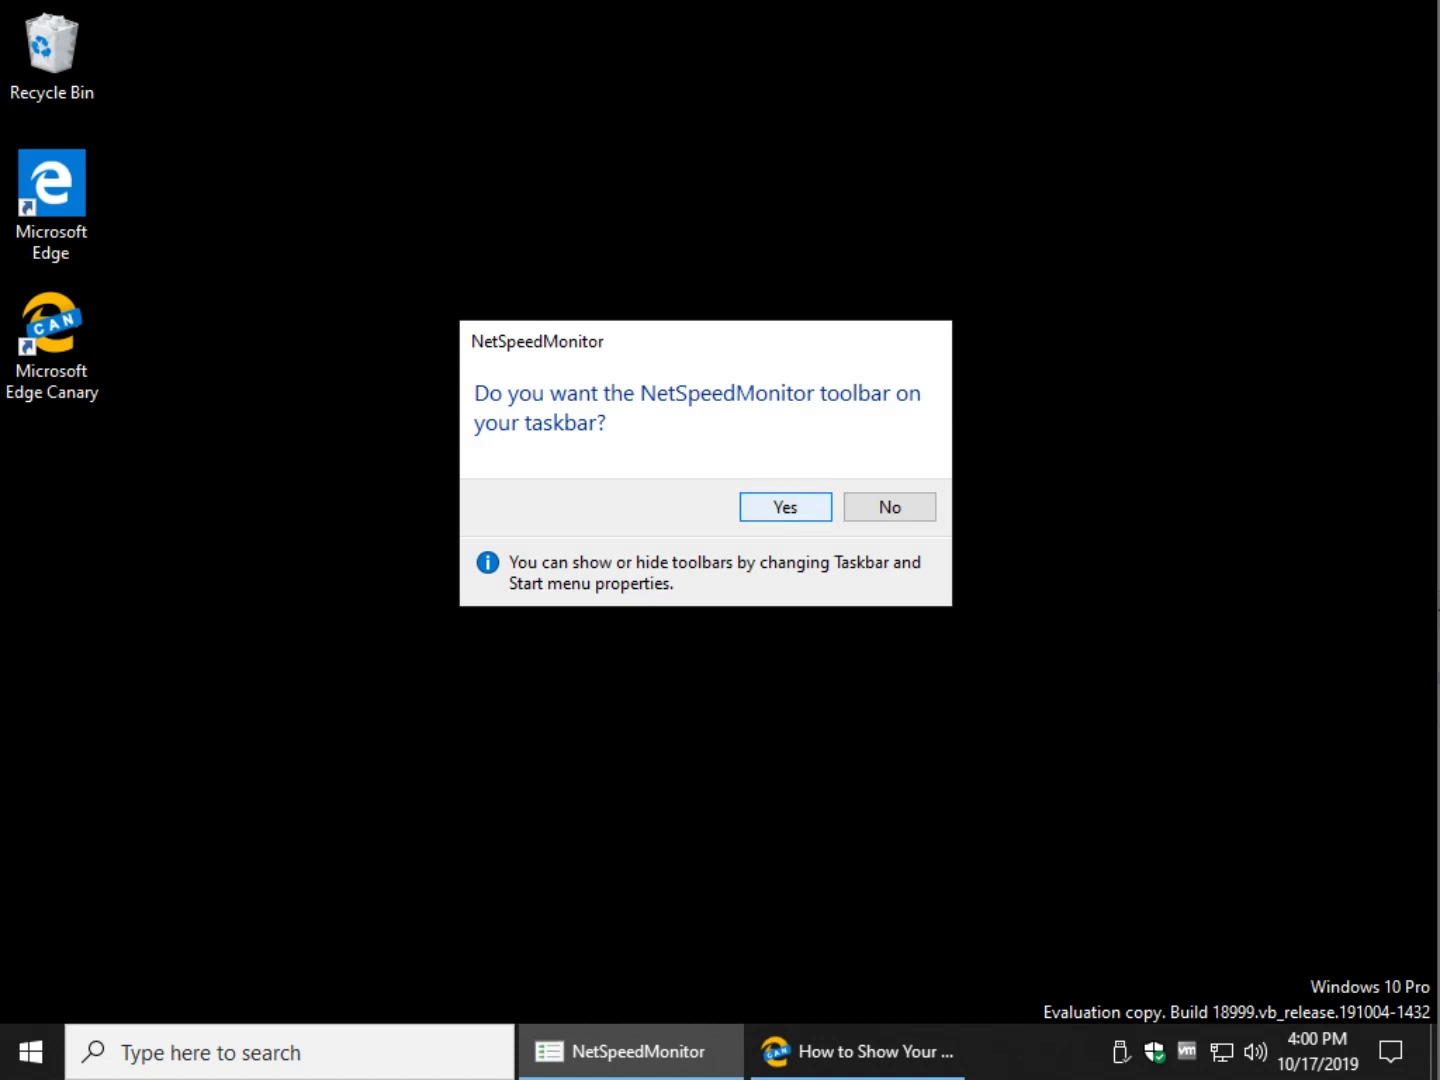
Add the speed toolbar to the taskbar, disable SQLite traffic logging, and save the welcome settings.
{"action": "key", "text": "Return"}
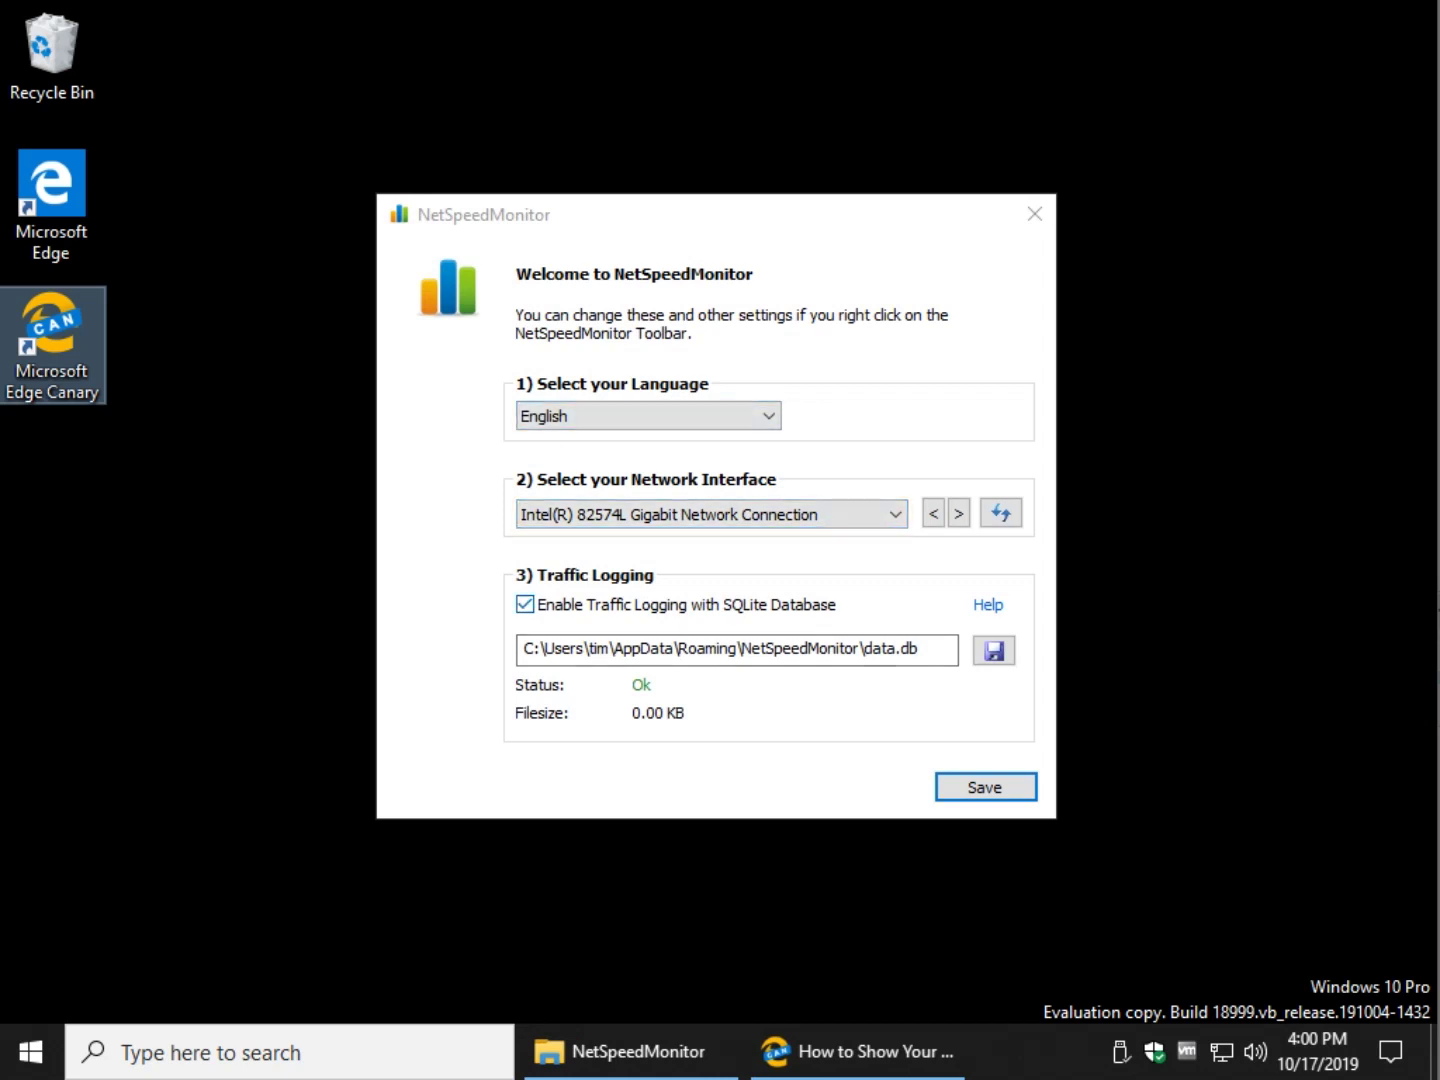
{"action": "key", "text": "space"}
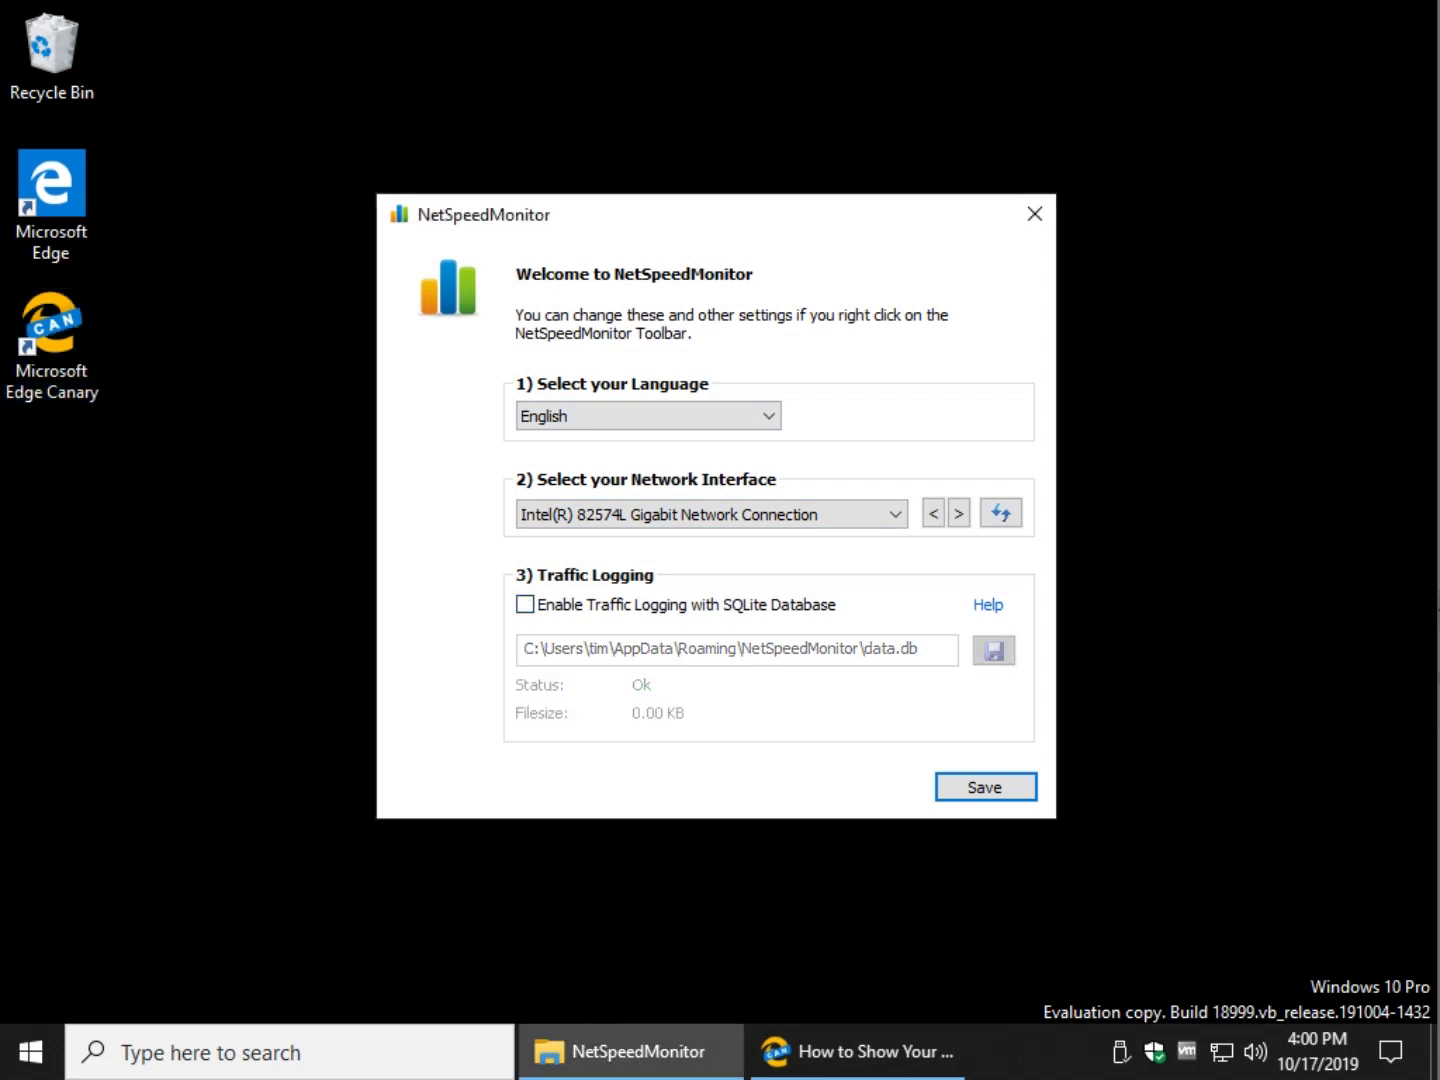
{"action": "key", "text": "Return"}
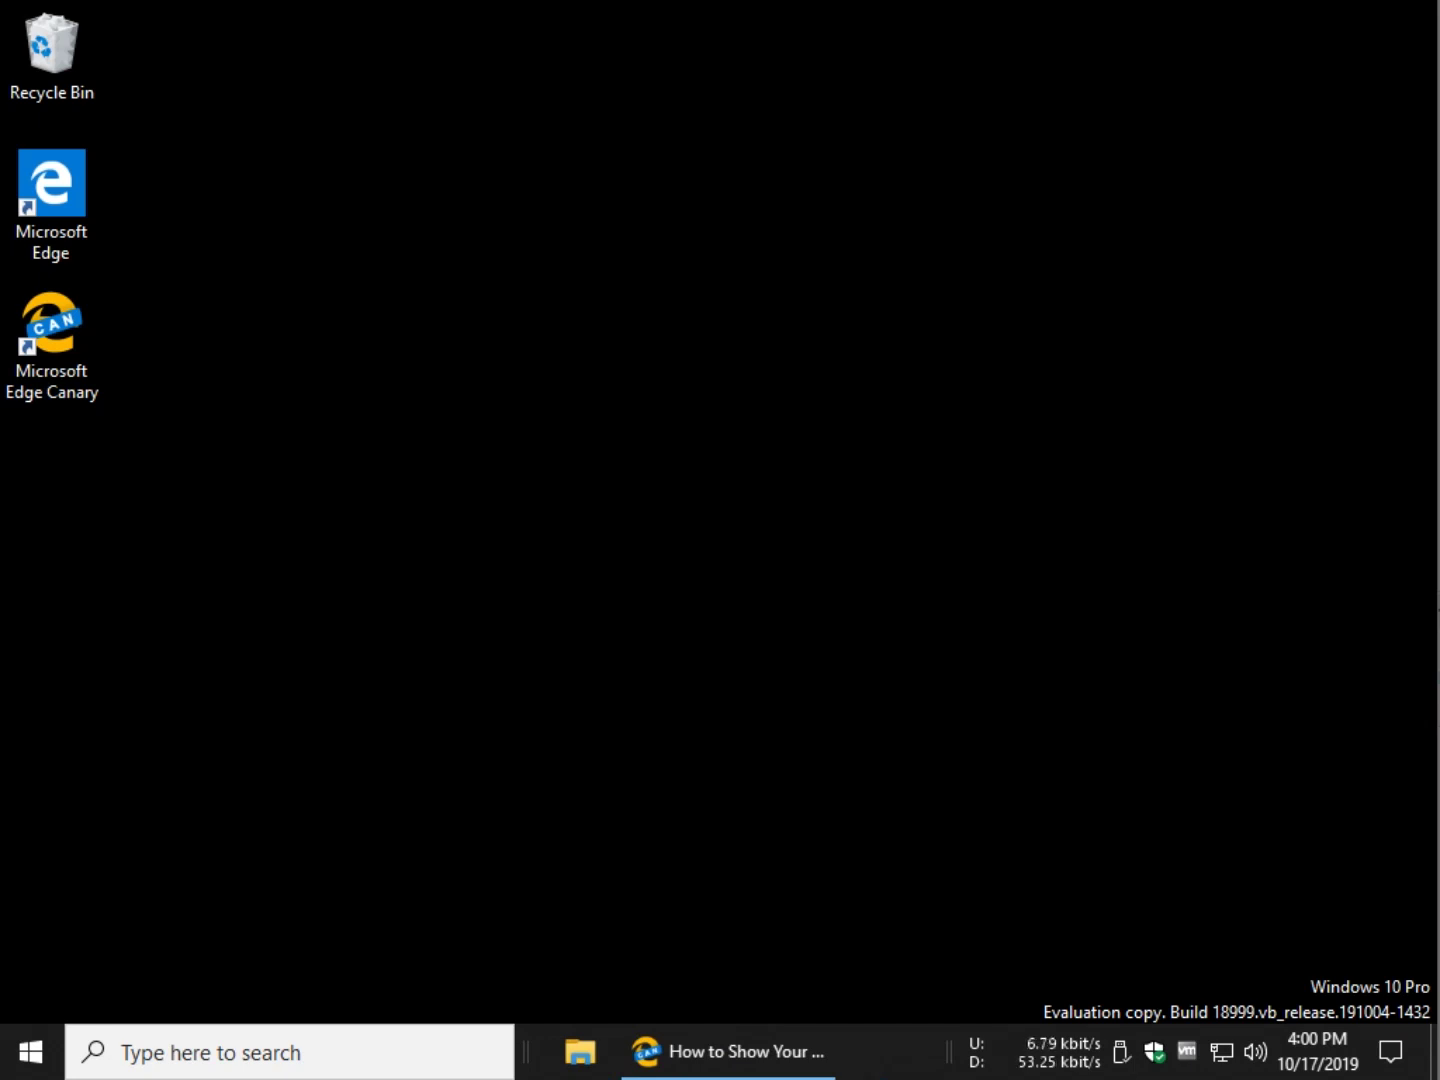
Switch speed monitoring off and back on from the taskbar readout's context menu.
{"action": "mouse_move", "coordinate": [1040, 1050]}
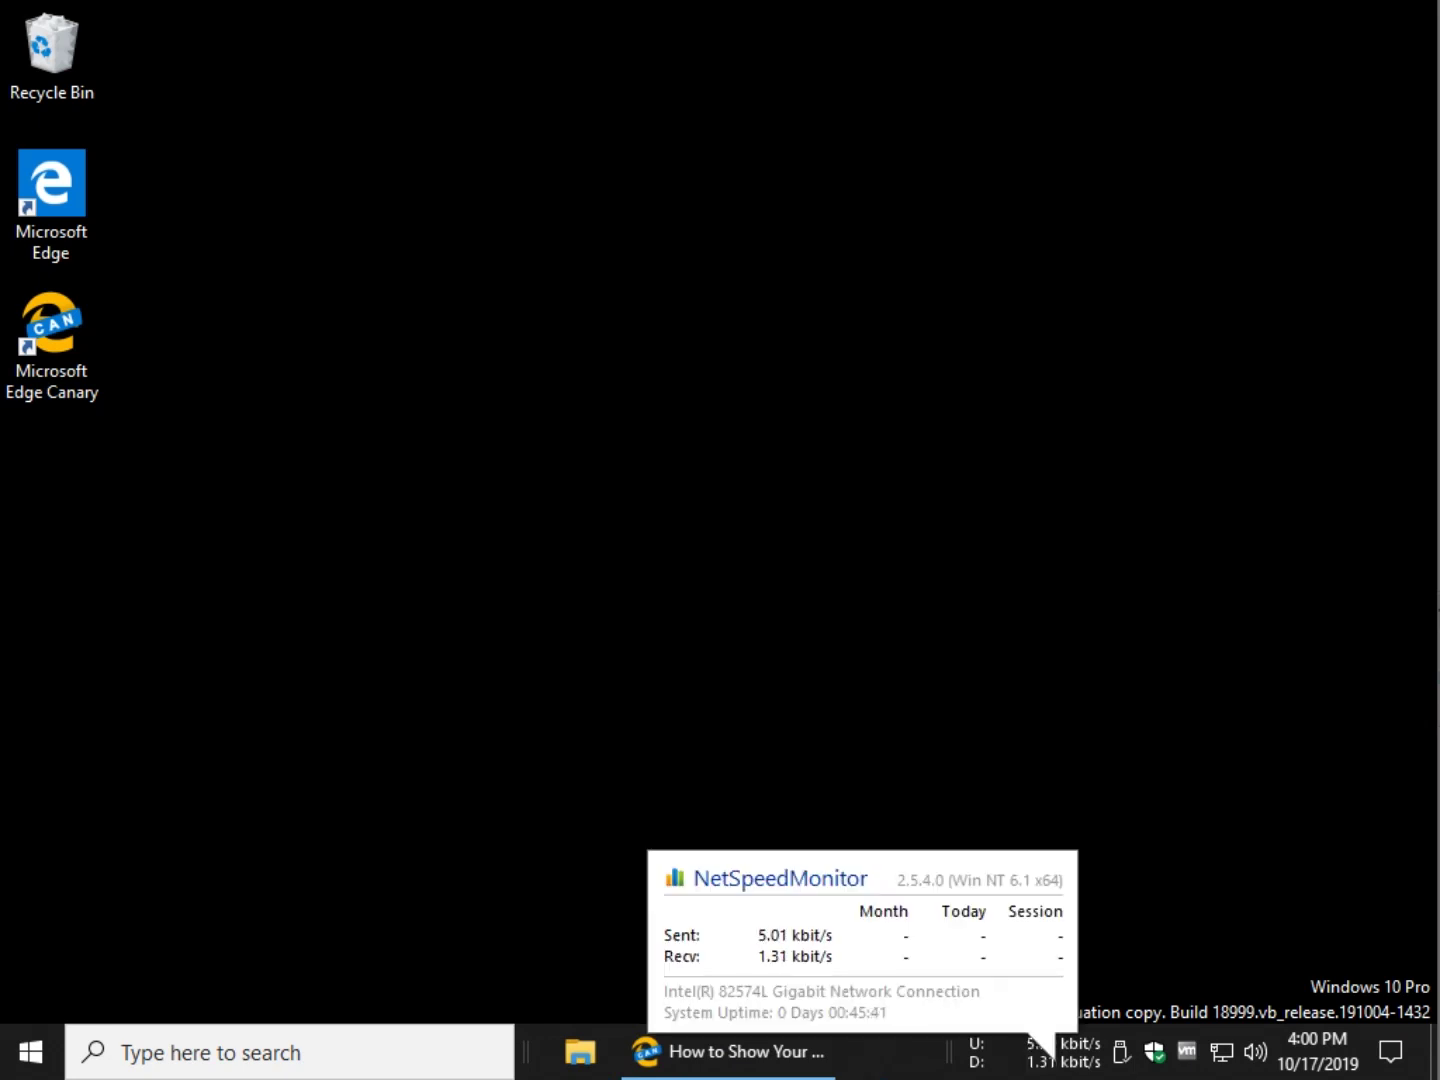
{"action": "right_click", "coordinate": [1070, 1046]}
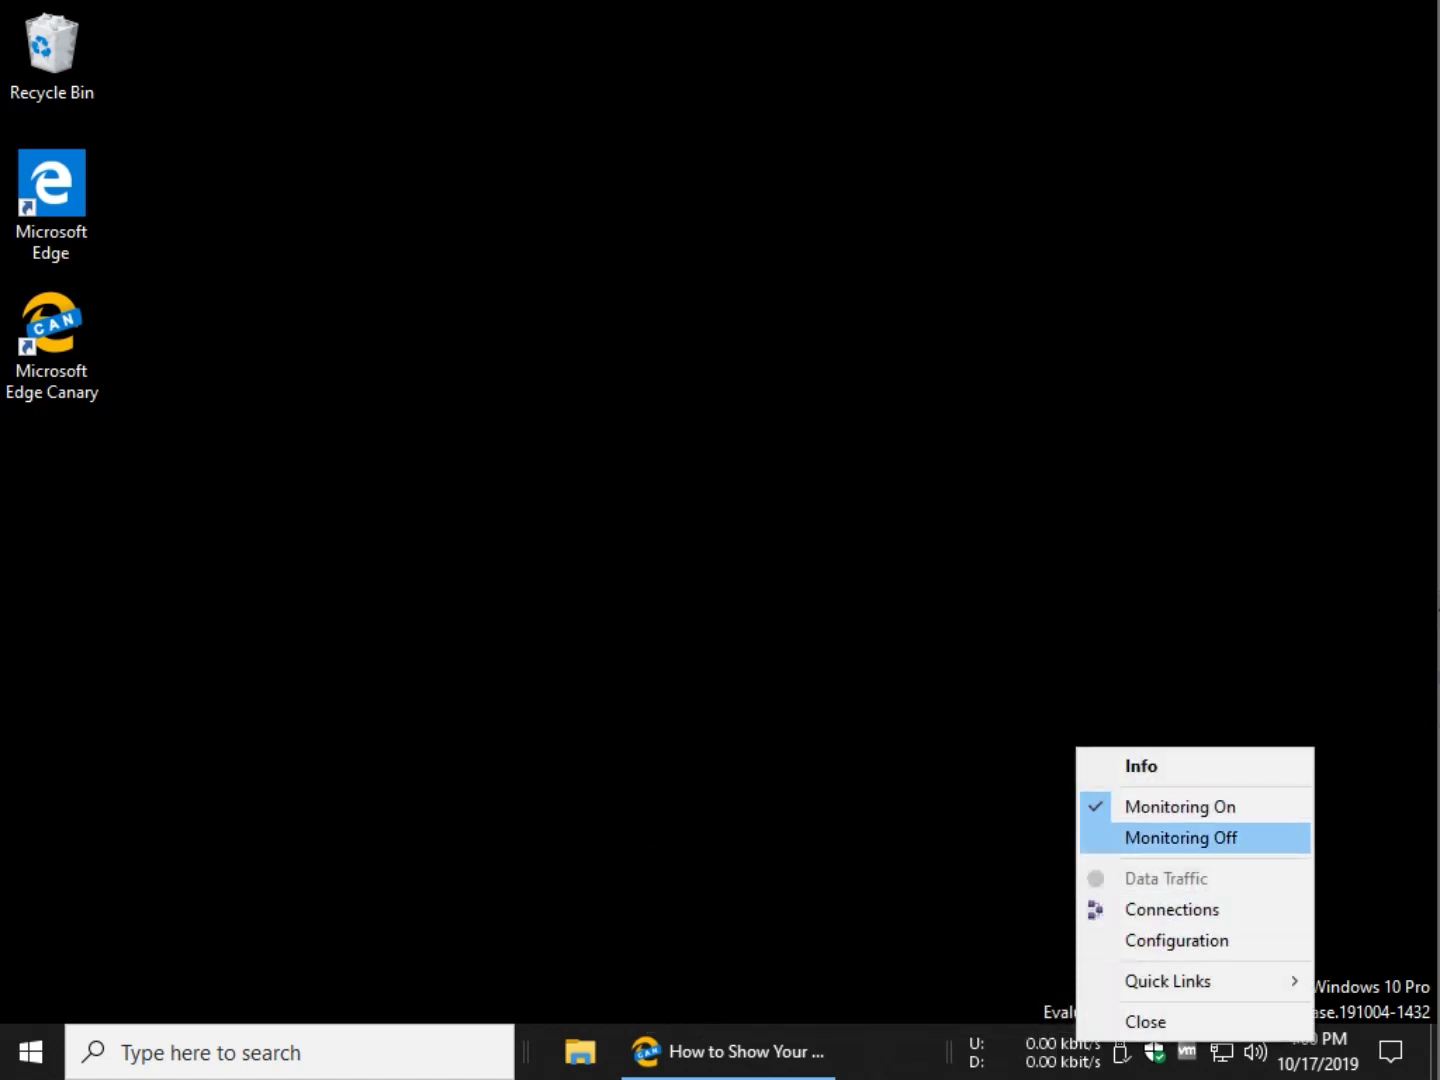
{"action": "left_click", "coordinate": [1181, 838]}
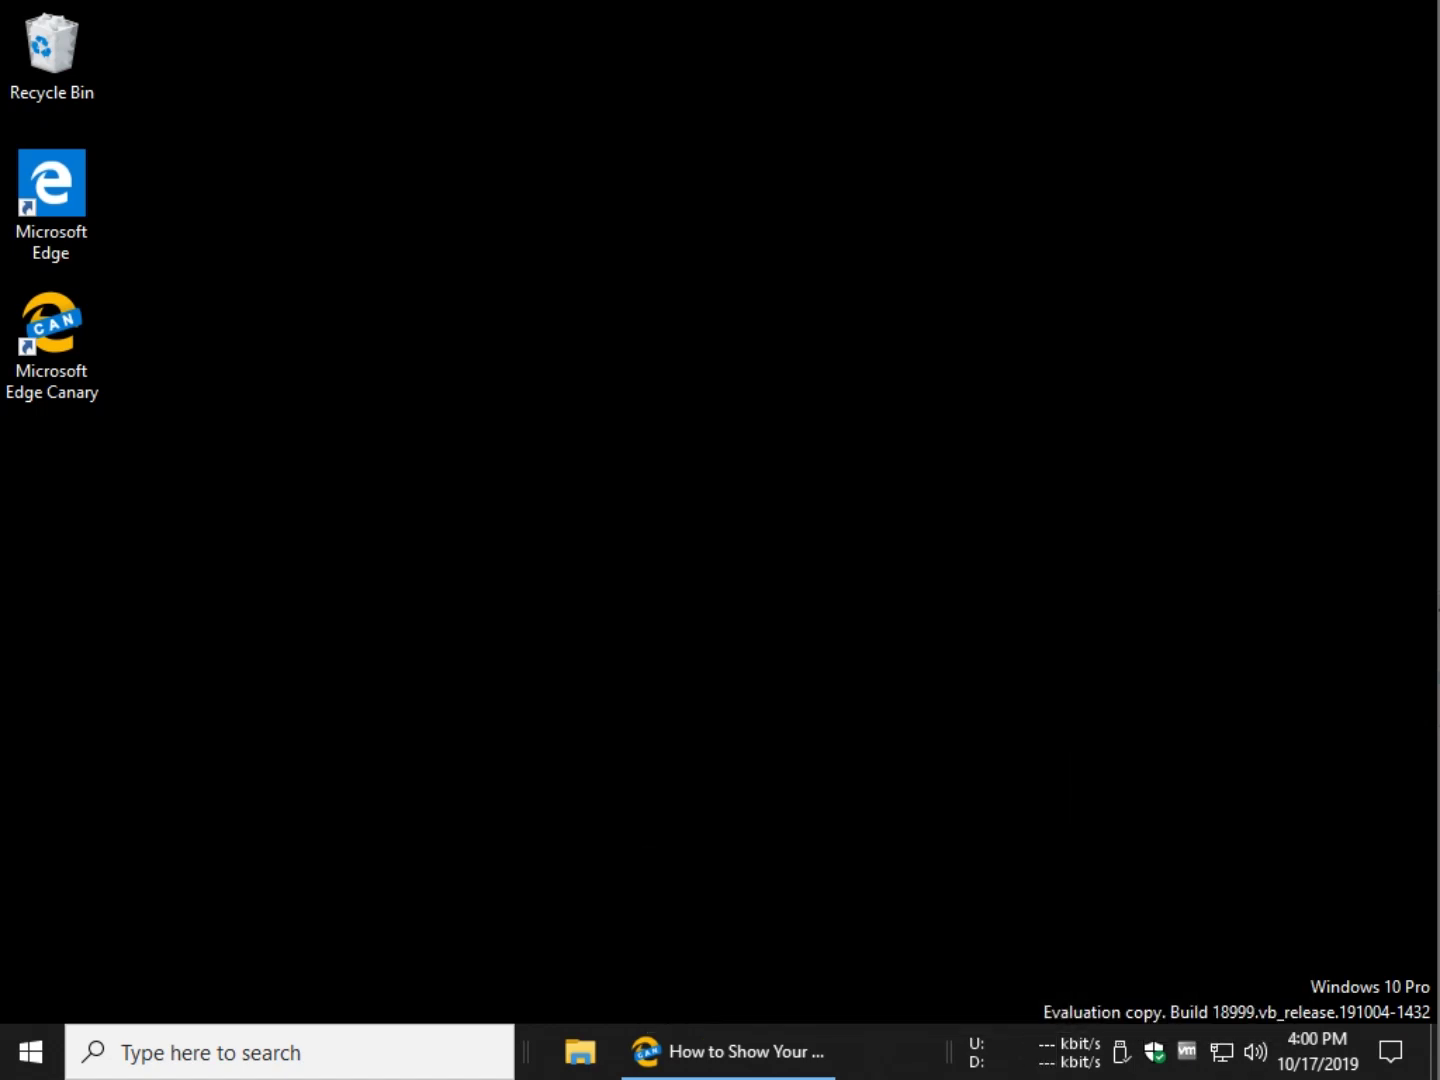
{"action": "right_click", "coordinate": [1062, 1052]}
{"action": "left_click", "coordinate": [1175, 816]}
{"action": "right_click", "coordinate": [1072, 1050]}
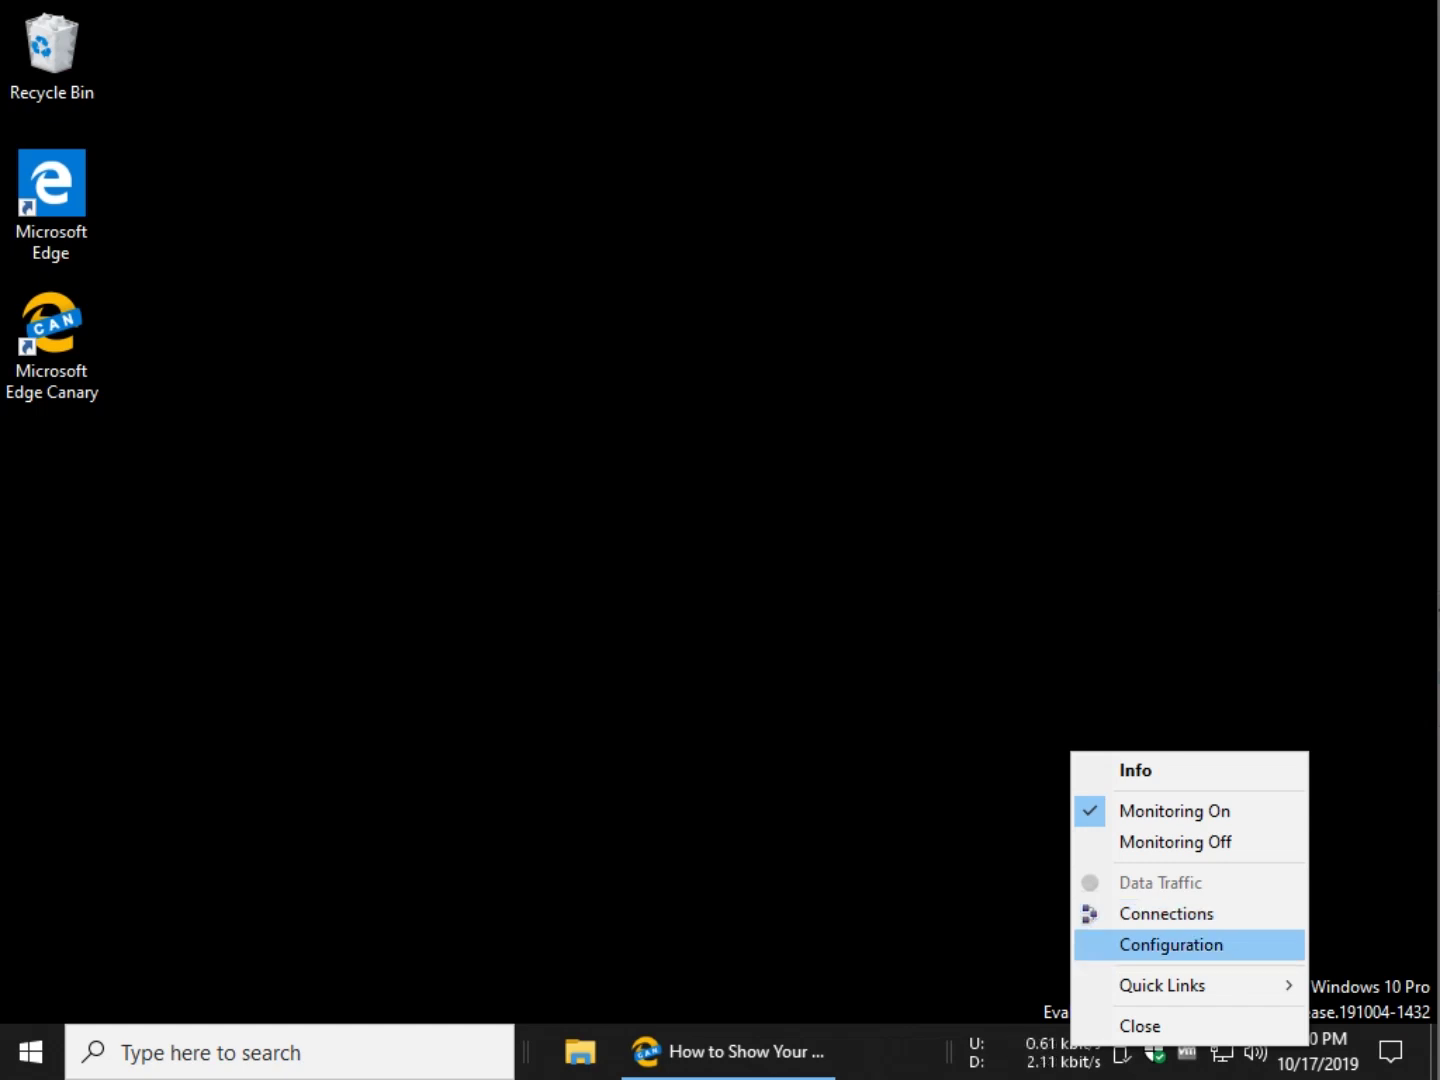
{"action": "mouse_move", "coordinate": [1162, 985]}
Open the Configuration window and turn off automatic update checks.
{"action": "left_click", "coordinate": [1171, 944]}
{"action": "left_click_drag", "start_coordinate": [1133, 538], "coordinate": [666, 236]}
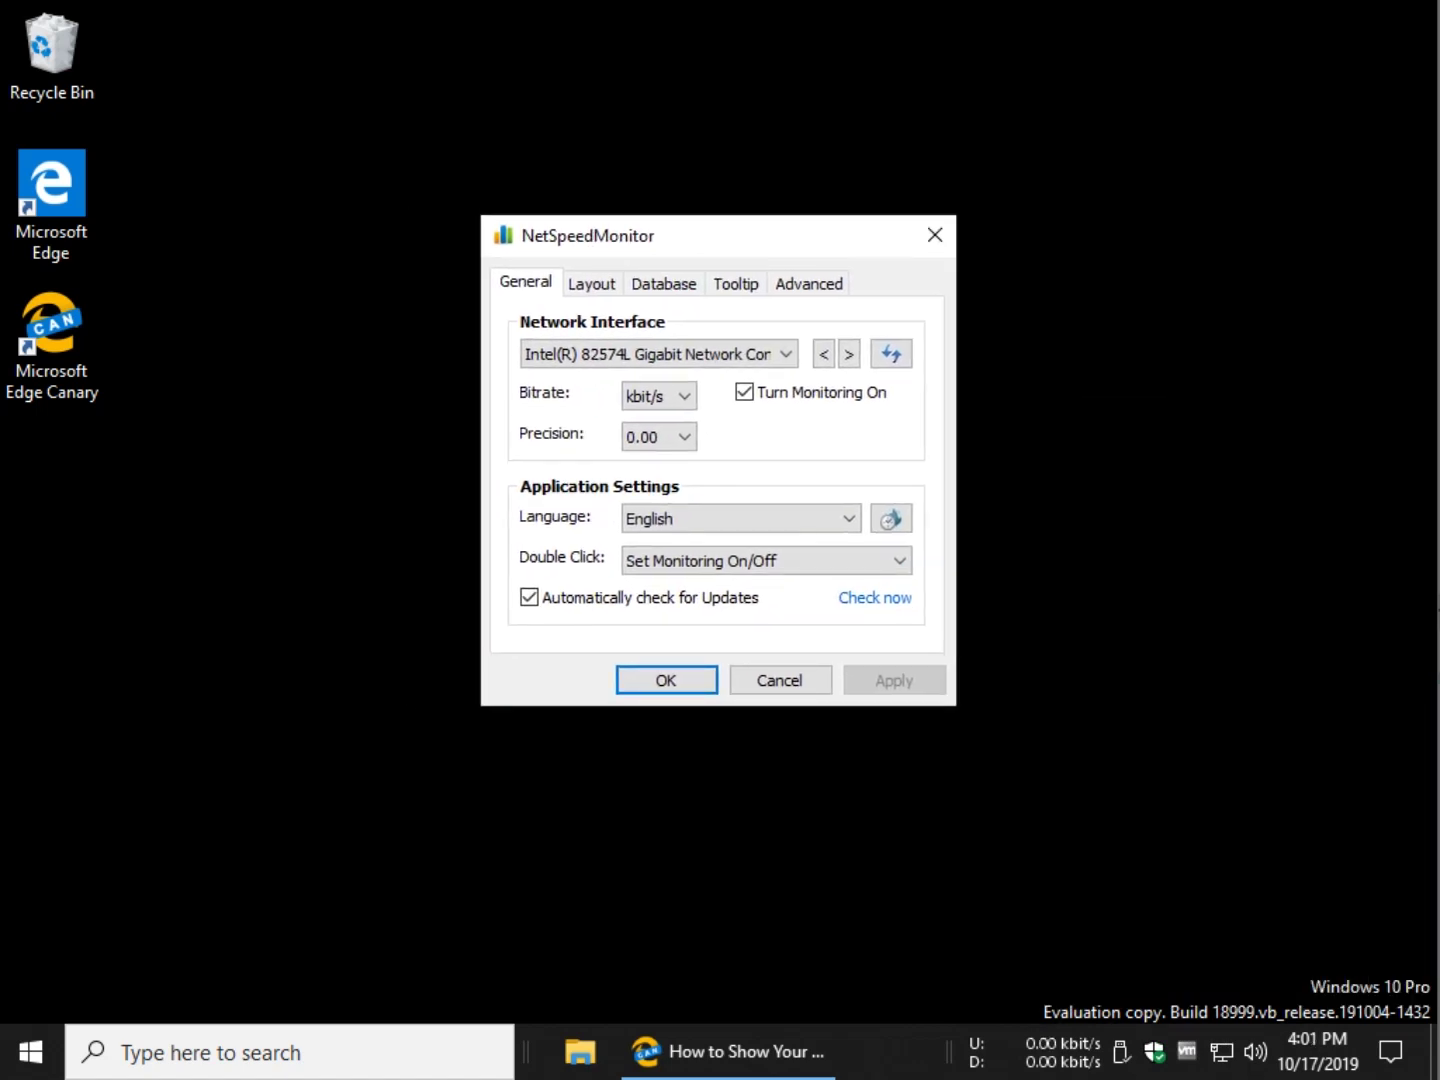
{"action": "left_click", "coordinate": [529, 597]}
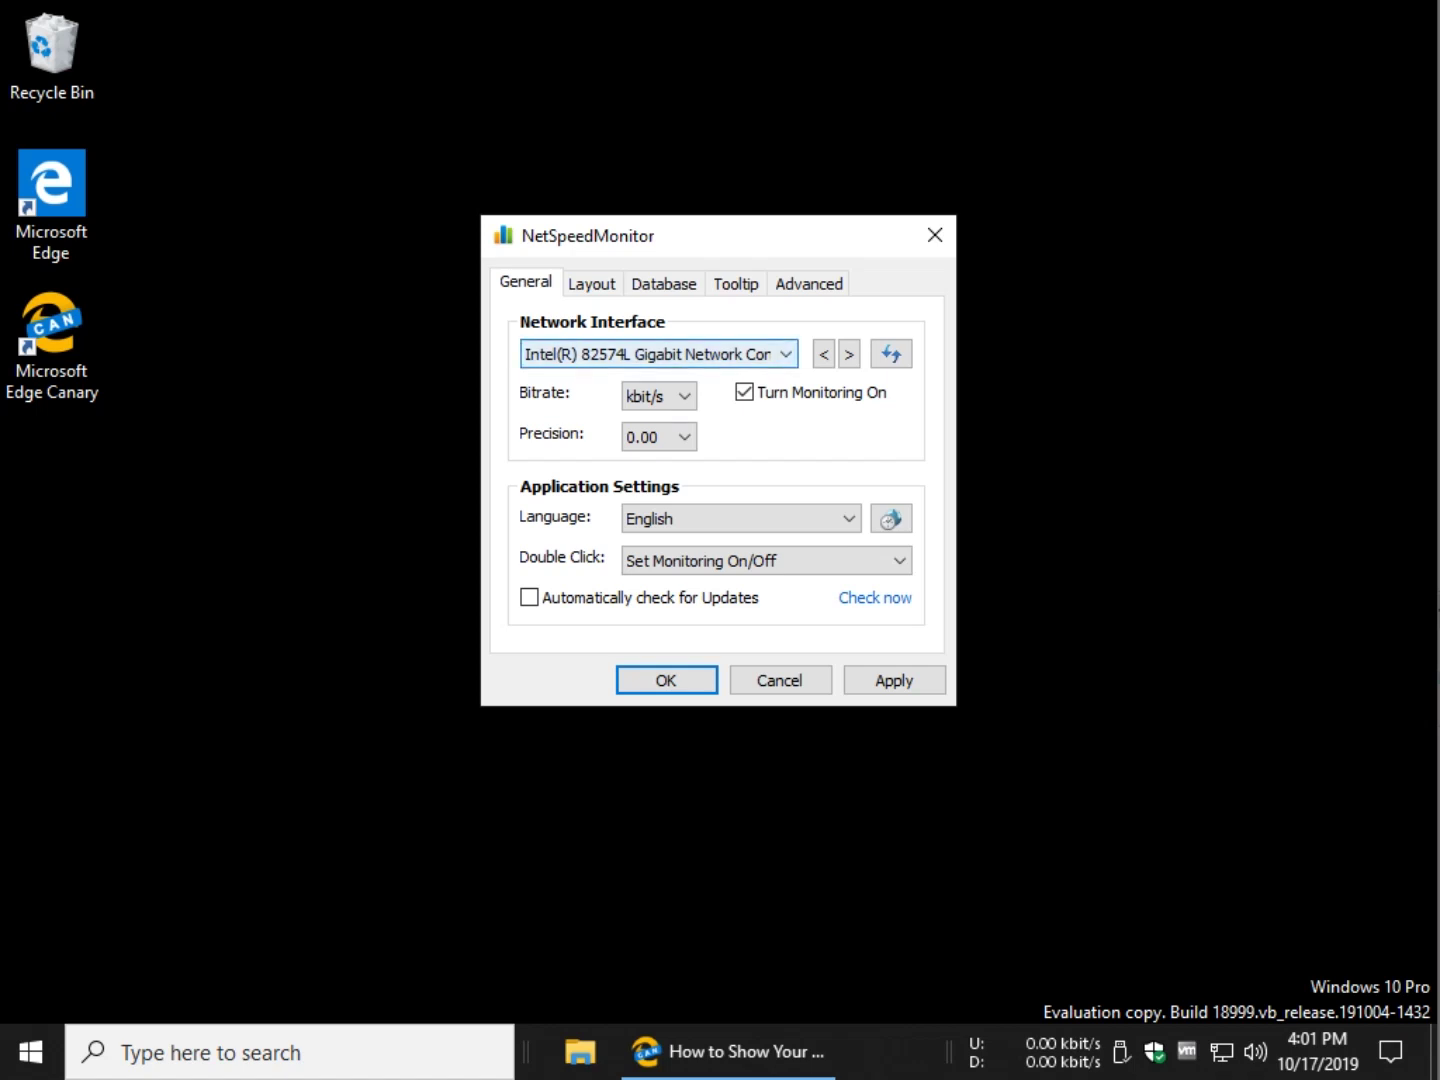
Review the interface, bitrate and precision lists, keeping kbit/s and 0.00 precision.
{"action": "left_click", "coordinate": [660, 354]}
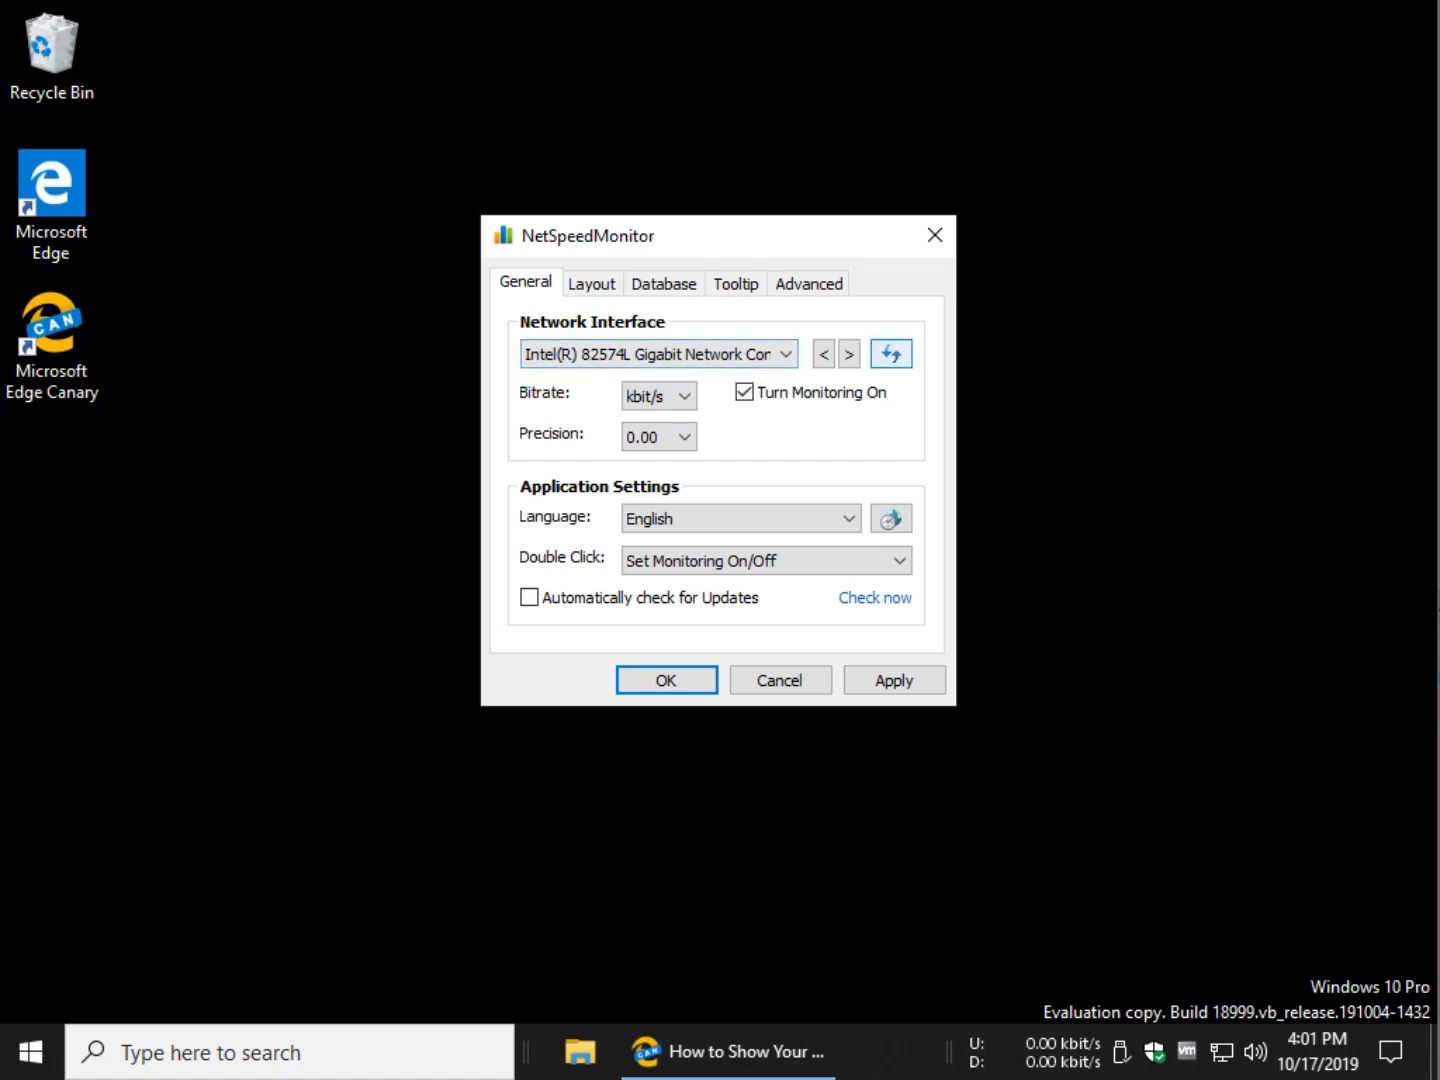
{"action": "left_click", "coordinate": [670, 397]}
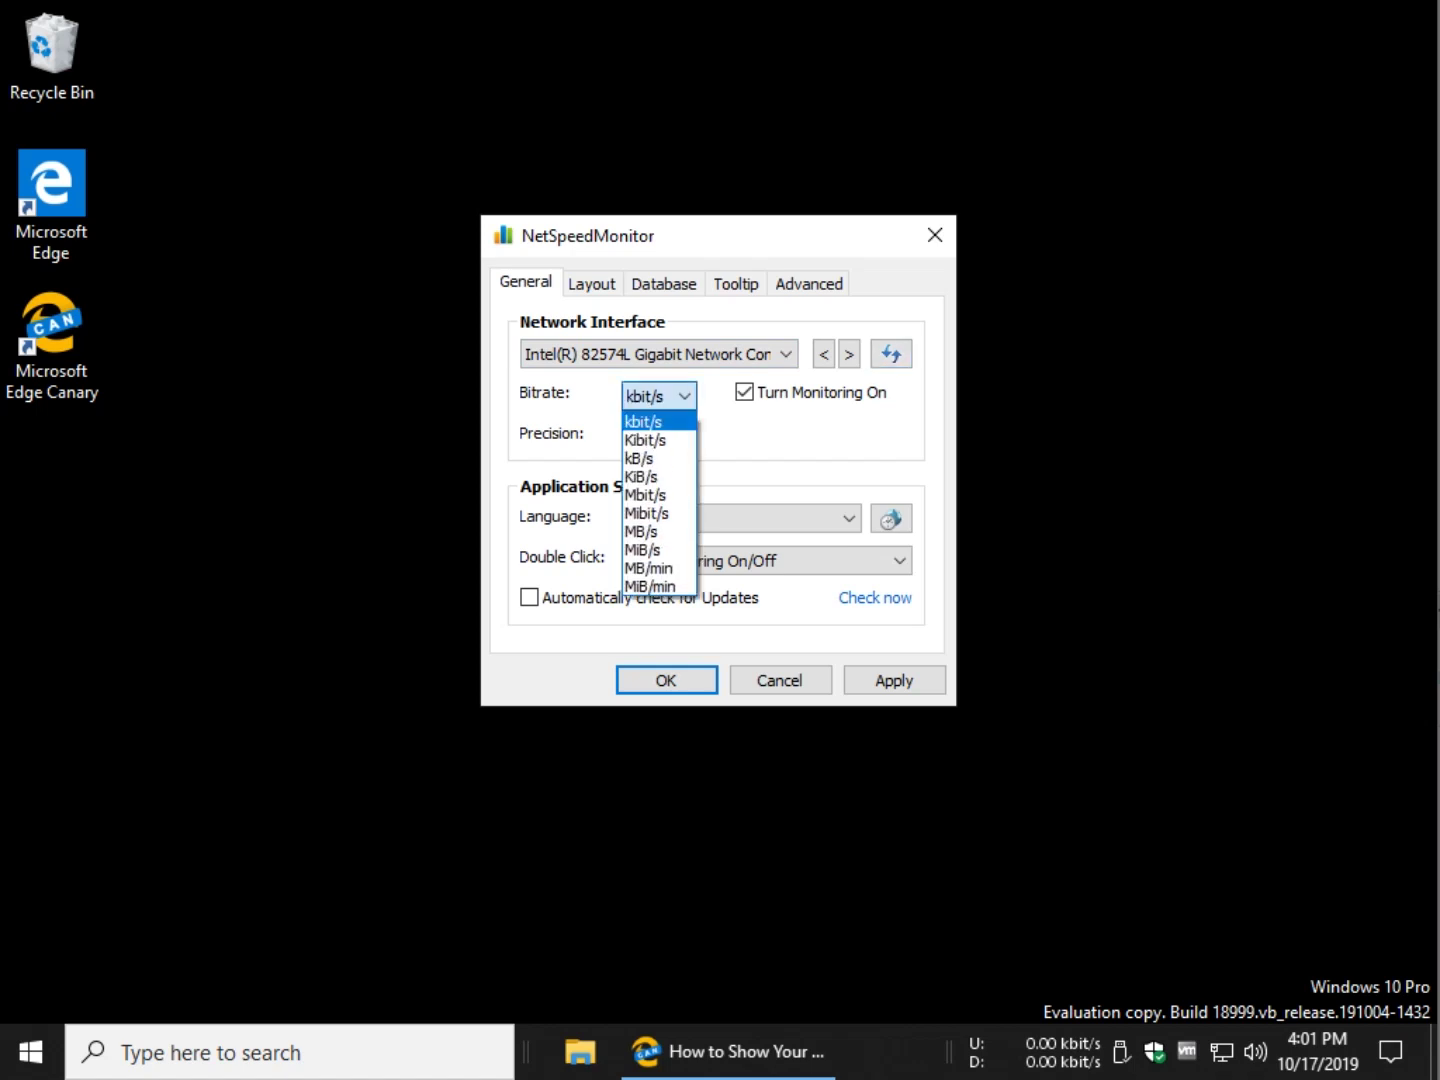
{"action": "left_click", "coordinate": [670, 397]}
{"action": "left_click", "coordinate": [670, 437]}
{"action": "left_click", "coordinate": [670, 437]}
{"action": "key", "text": "ctrl+Tab"}
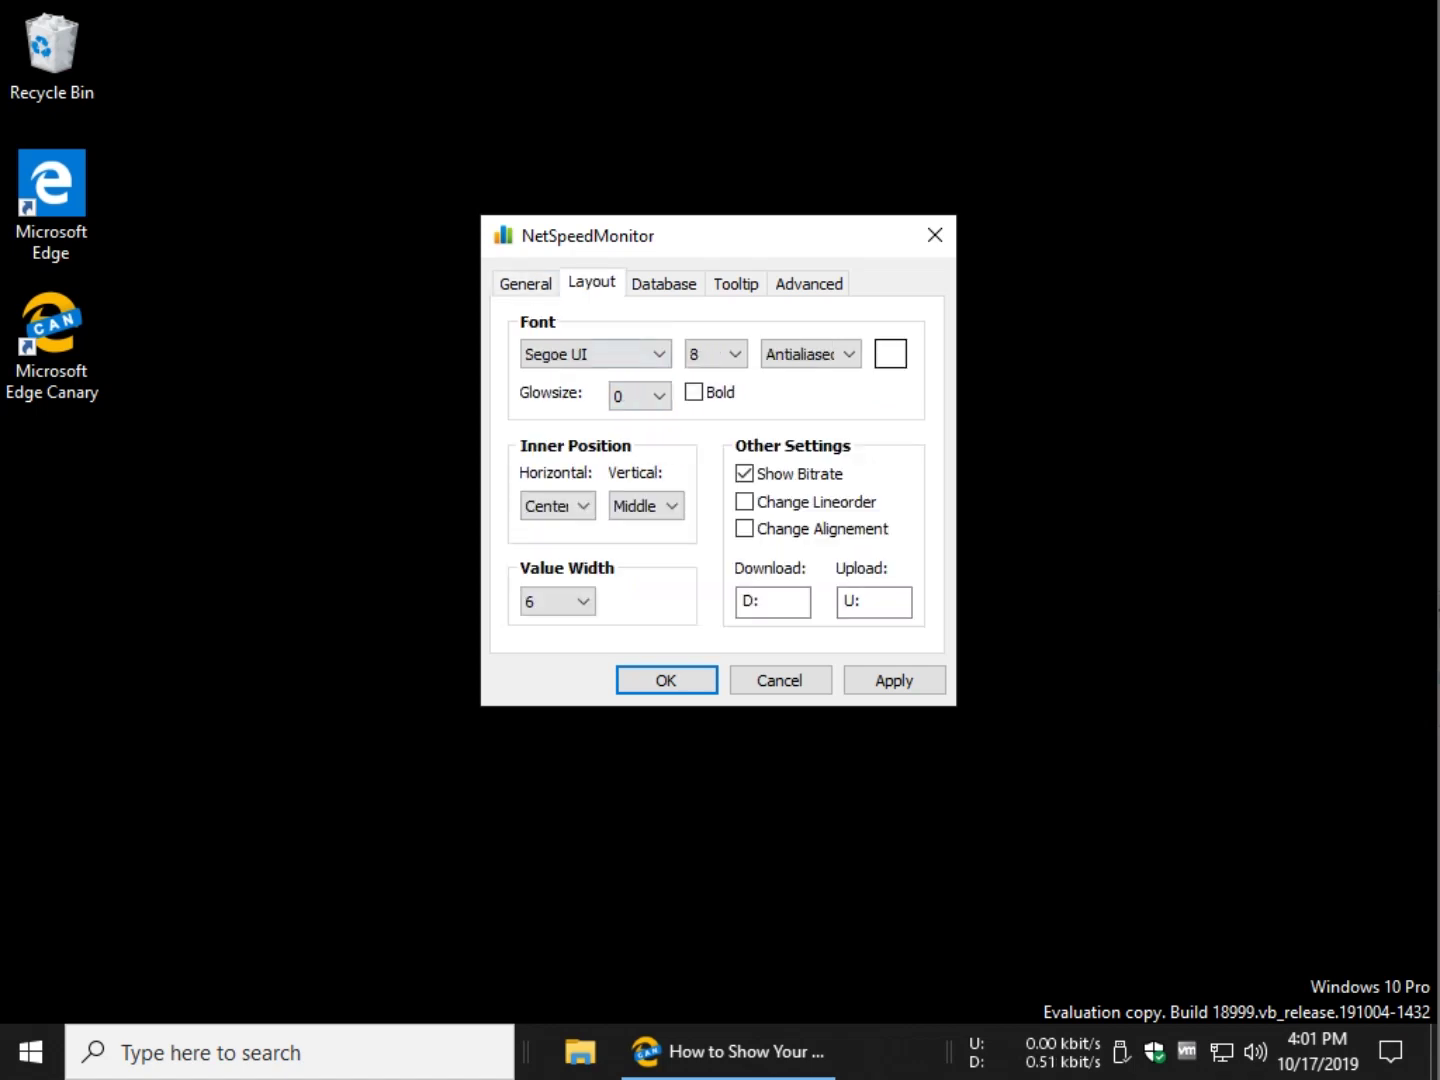
Change the toolbar font to Tahoma and apply it with OK.
{"action": "left_click", "coordinate": [596, 354]}
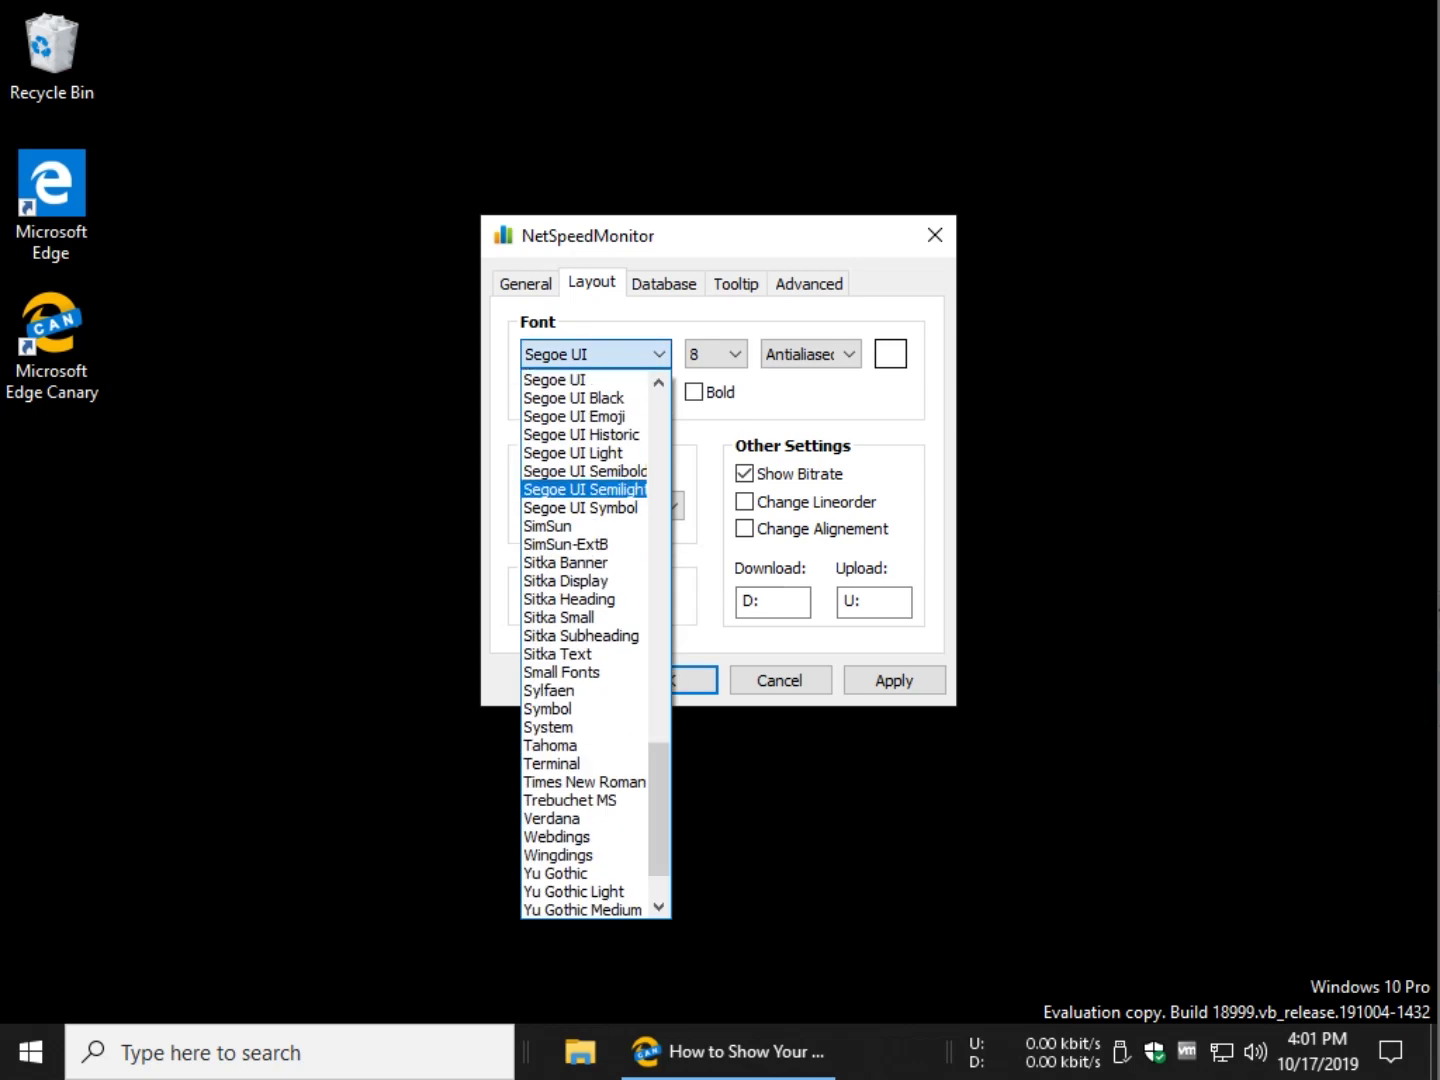
{"action": "left_click", "coordinate": [552, 746]}
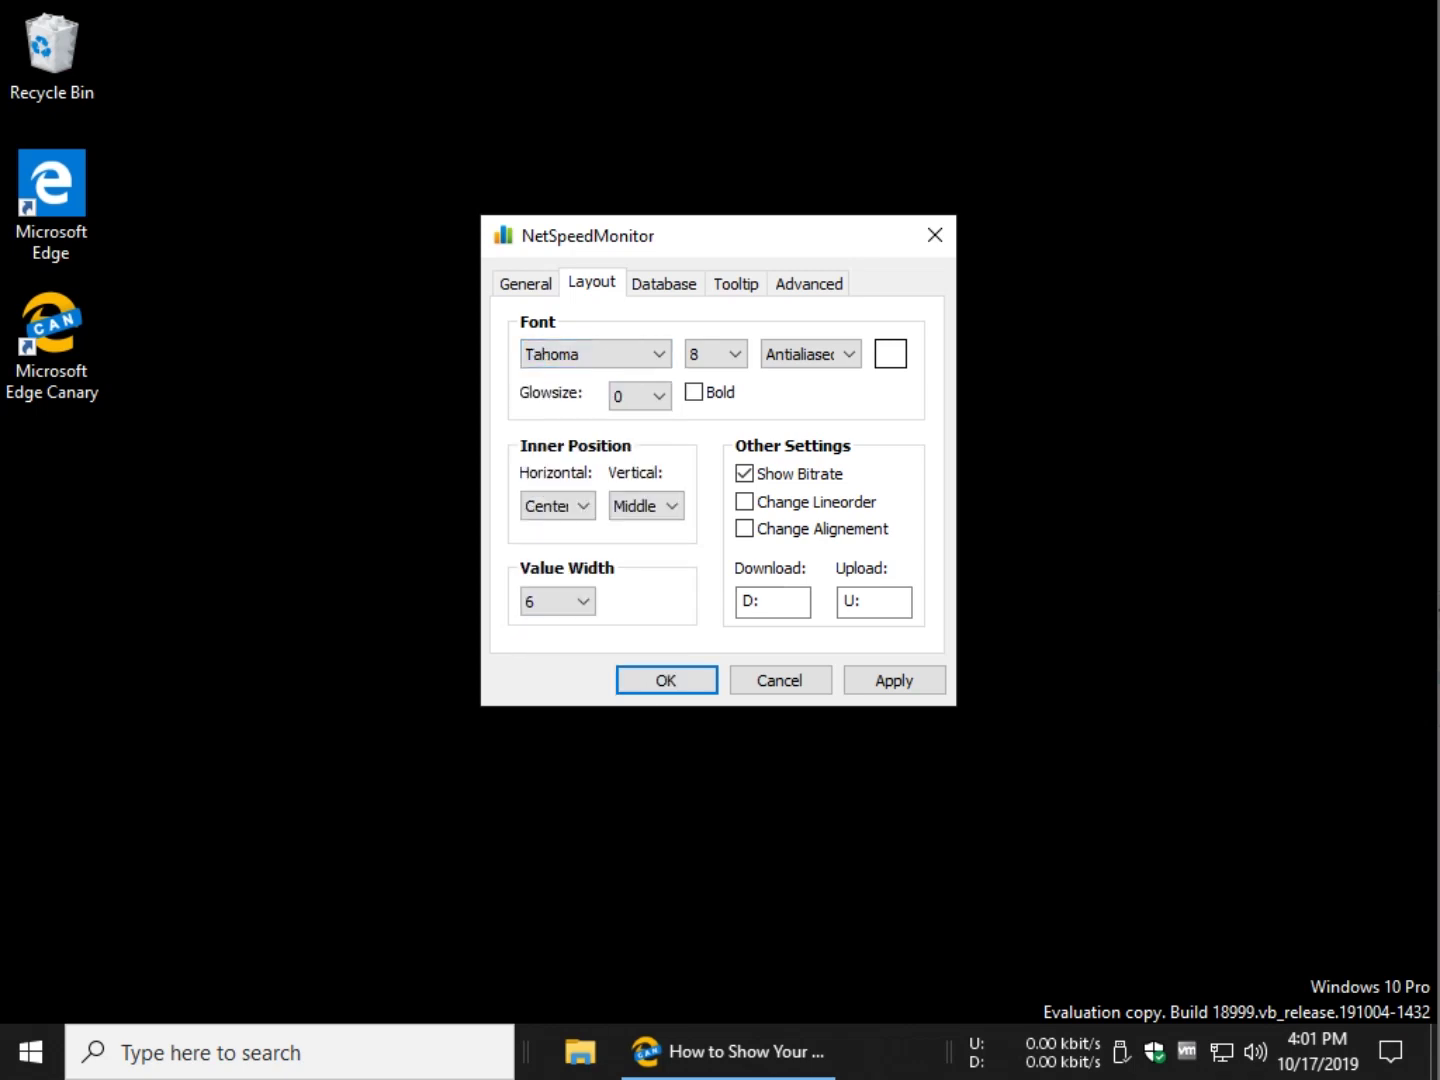
{"action": "key", "text": "Return"}
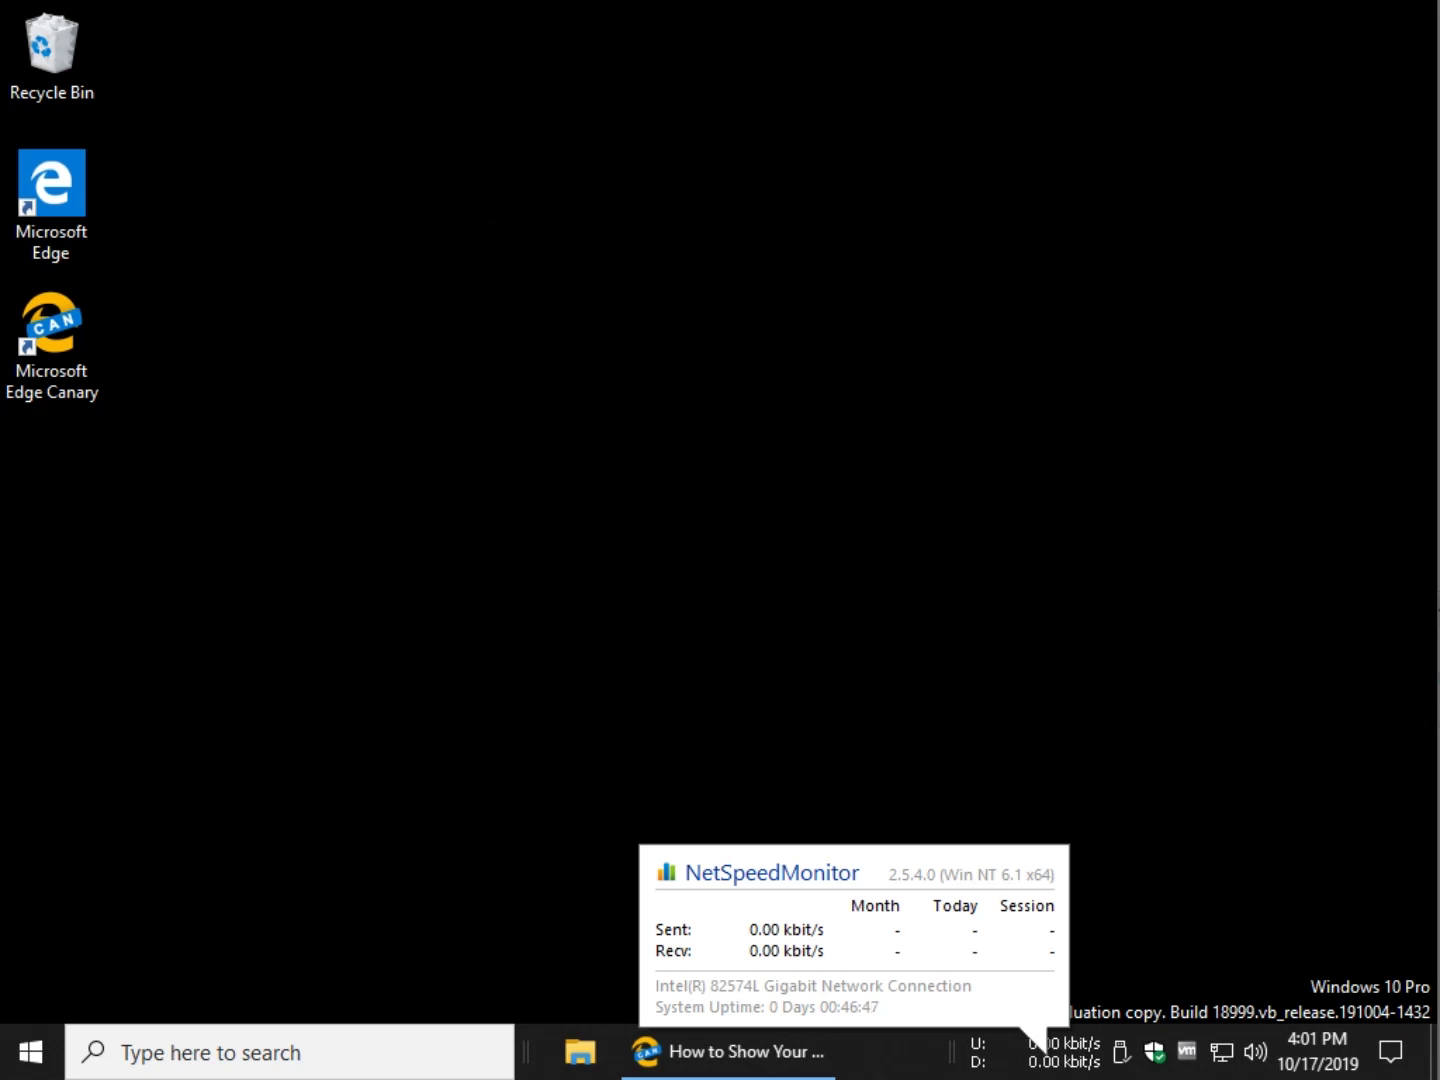
Reopen the Configuration and view the Layout and then Database settings.
{"action": "right_click", "coordinate": [1066, 1048]}
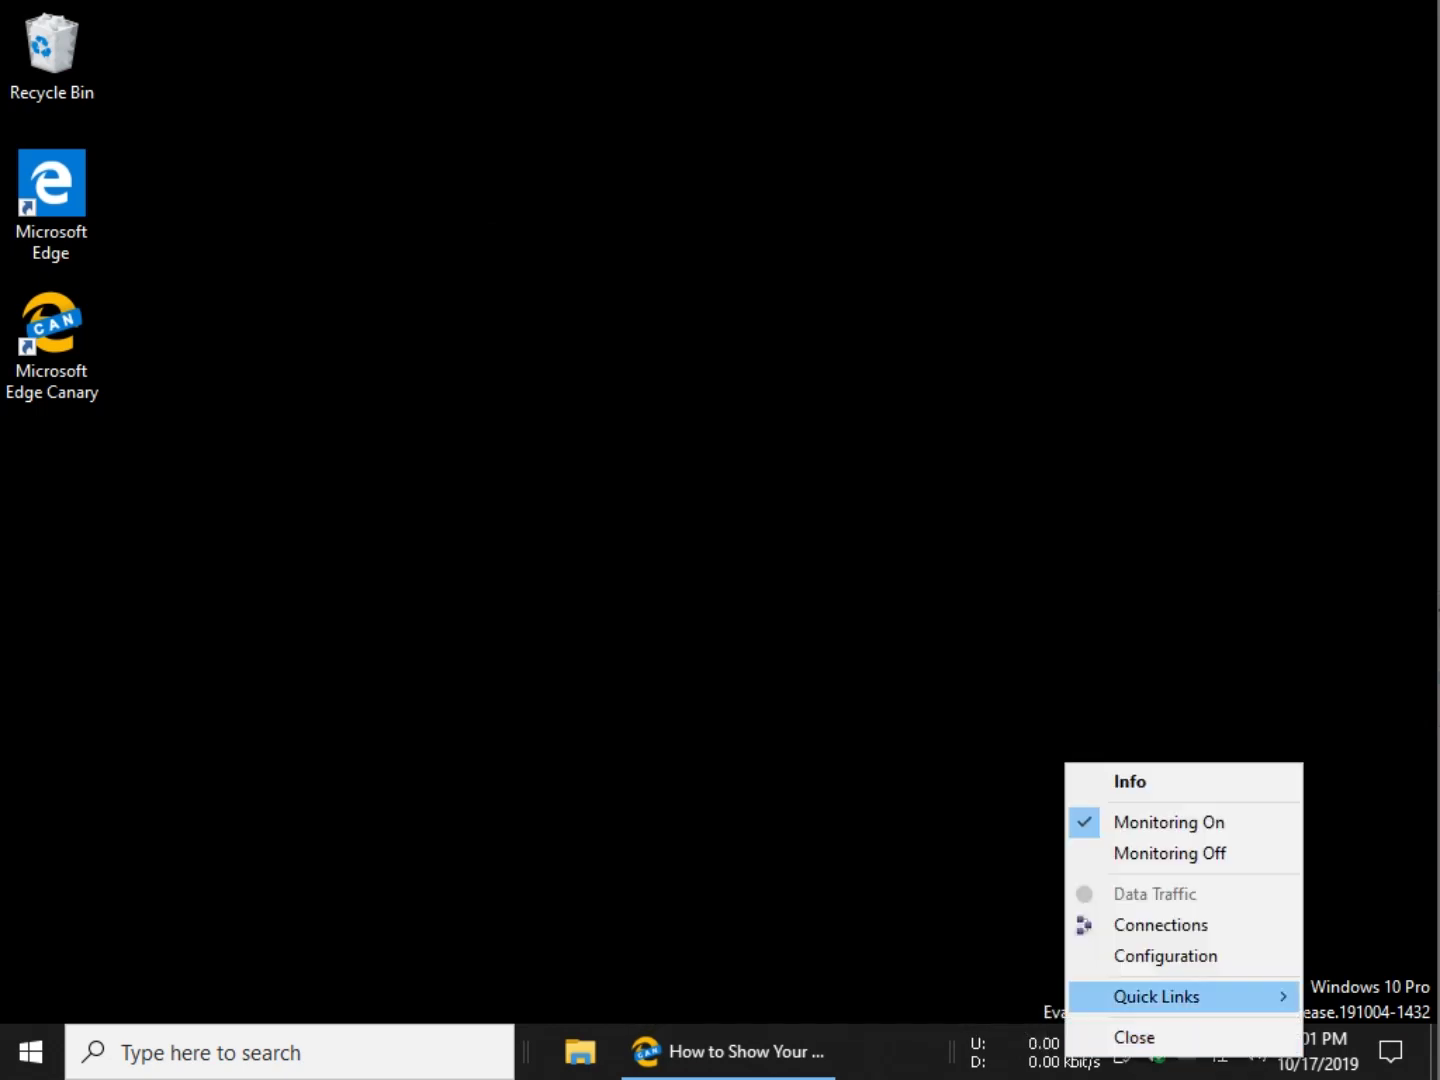
{"action": "left_click", "coordinate": [1165, 956]}
{"action": "left_click_drag", "start_coordinate": [1200, 540], "coordinate": [717, 246]}
{"action": "left_click", "coordinate": [578, 290]}
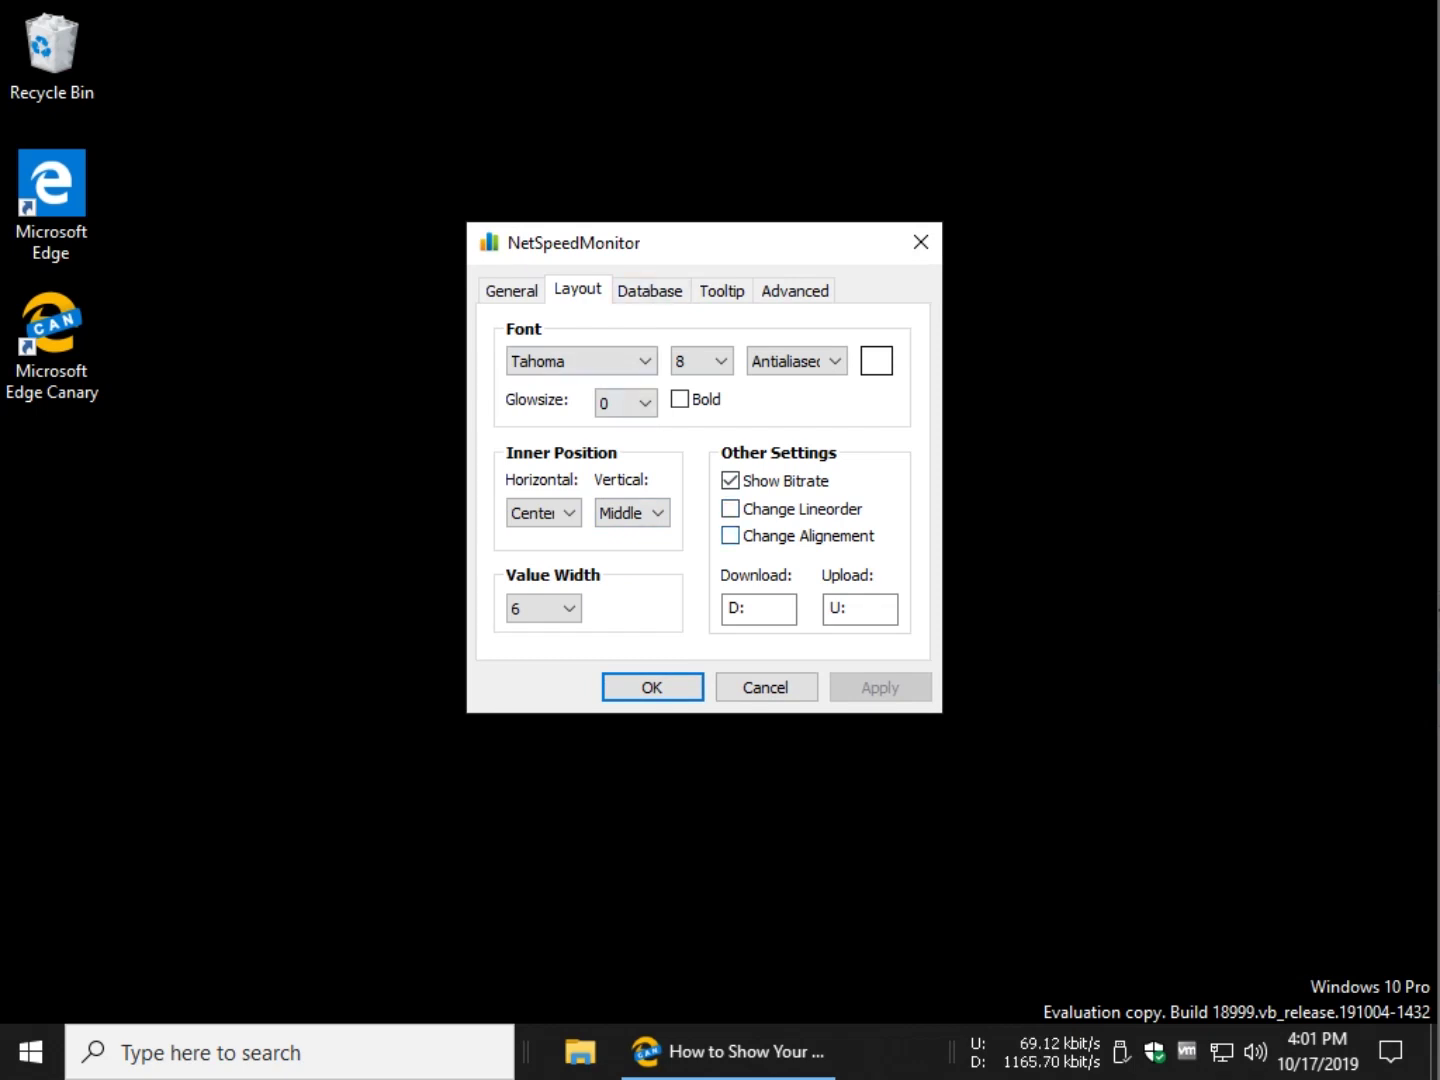
{"action": "left_click", "coordinate": [650, 291]}
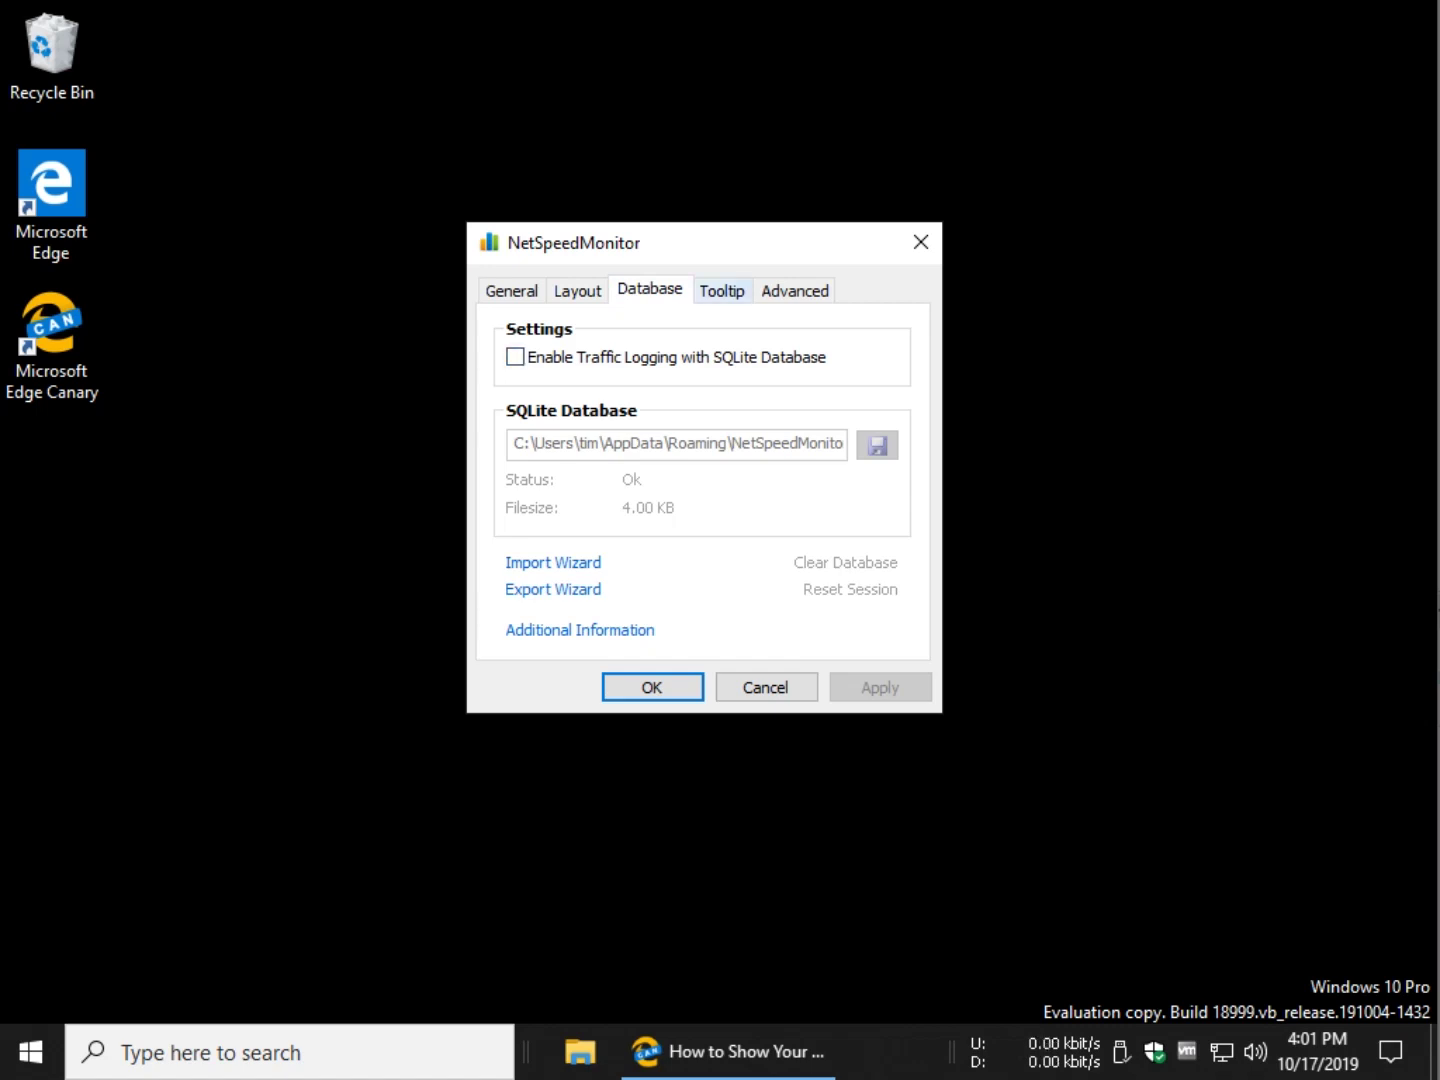
Look through the Tooltip, Advanced, Layout and General tabs, then confirm with OK.
{"action": "left_click", "coordinate": [722, 291]}
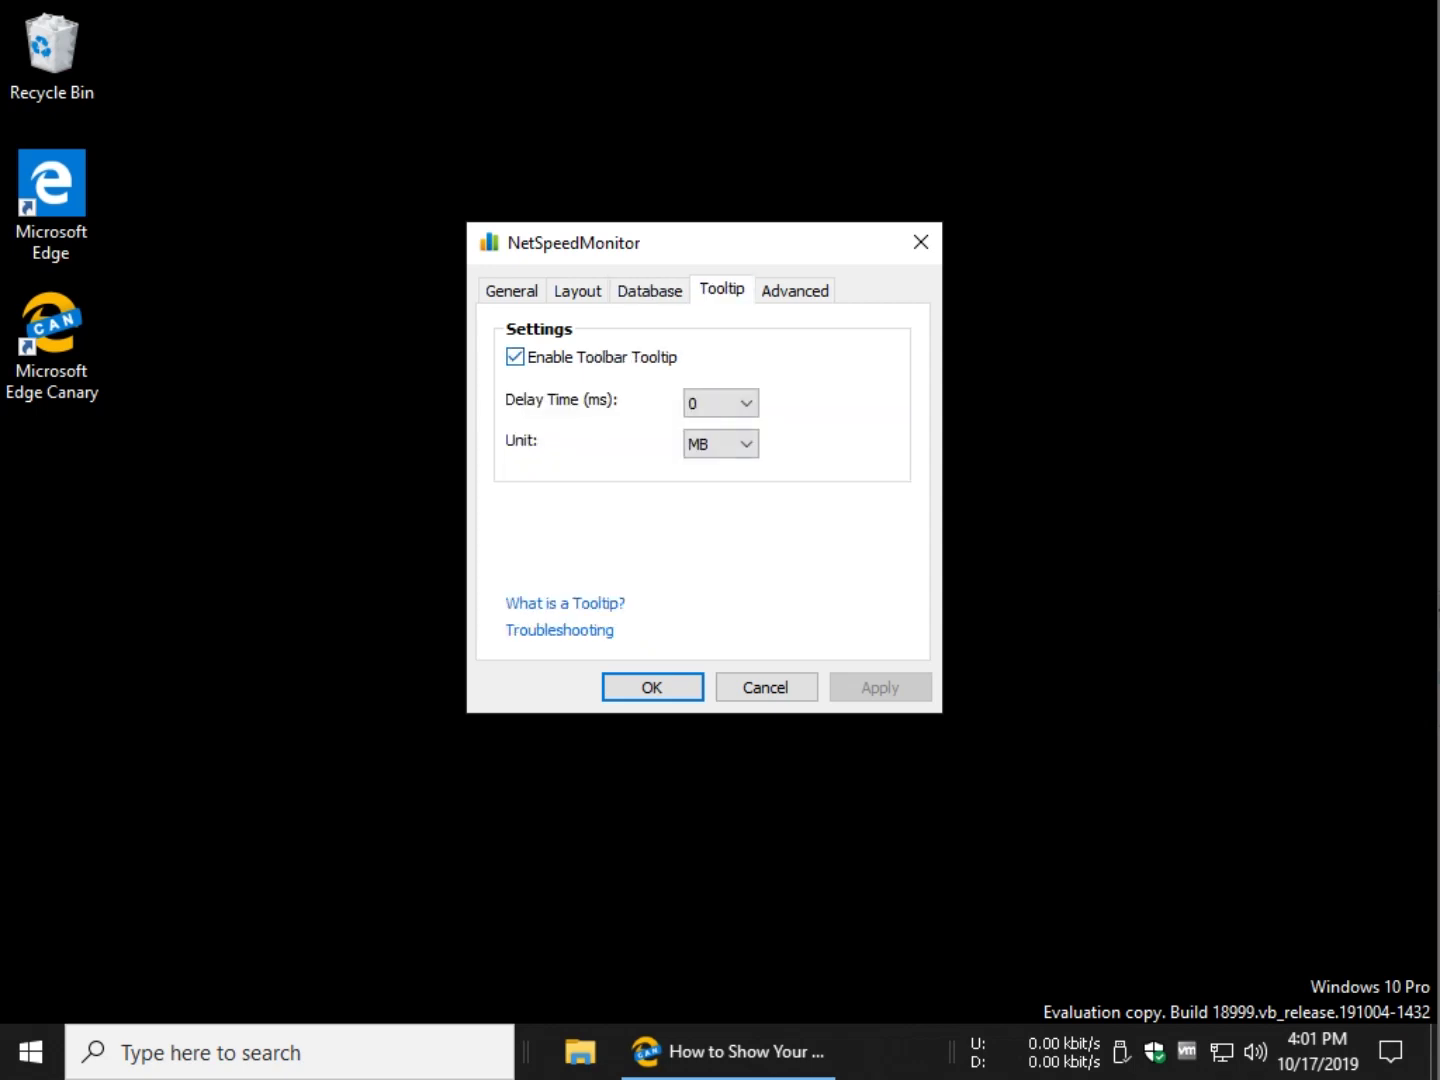
{"action": "left_click", "coordinate": [795, 290]}
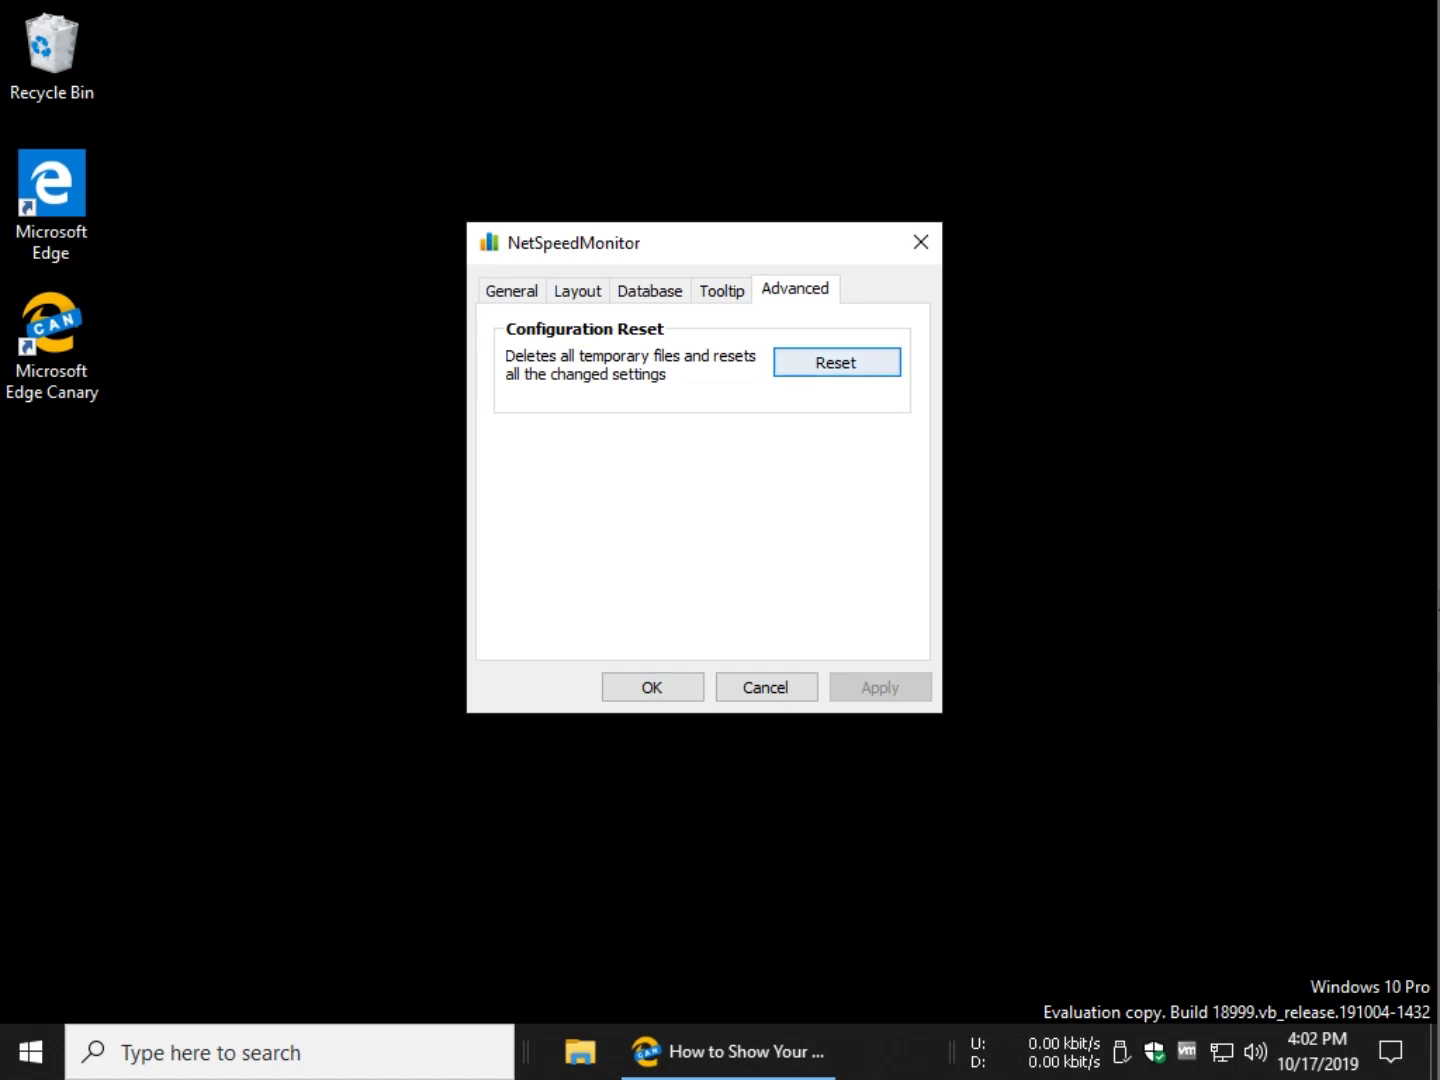
{"action": "left_click", "coordinate": [577, 290]}
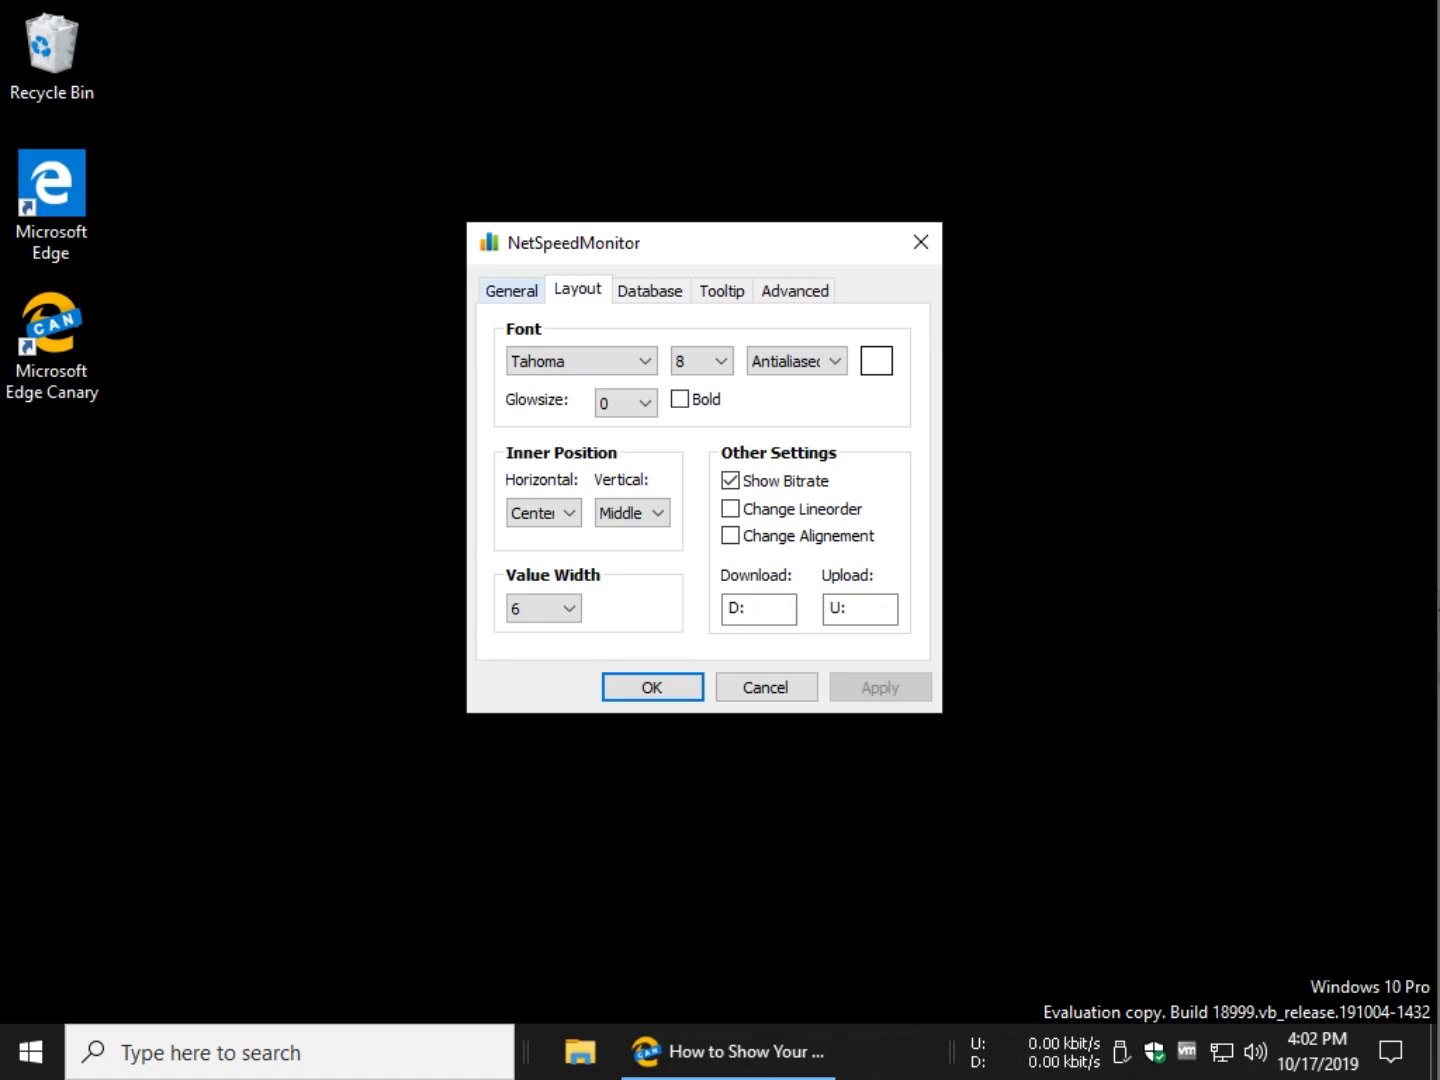
{"action": "left_click", "coordinate": [511, 290]}
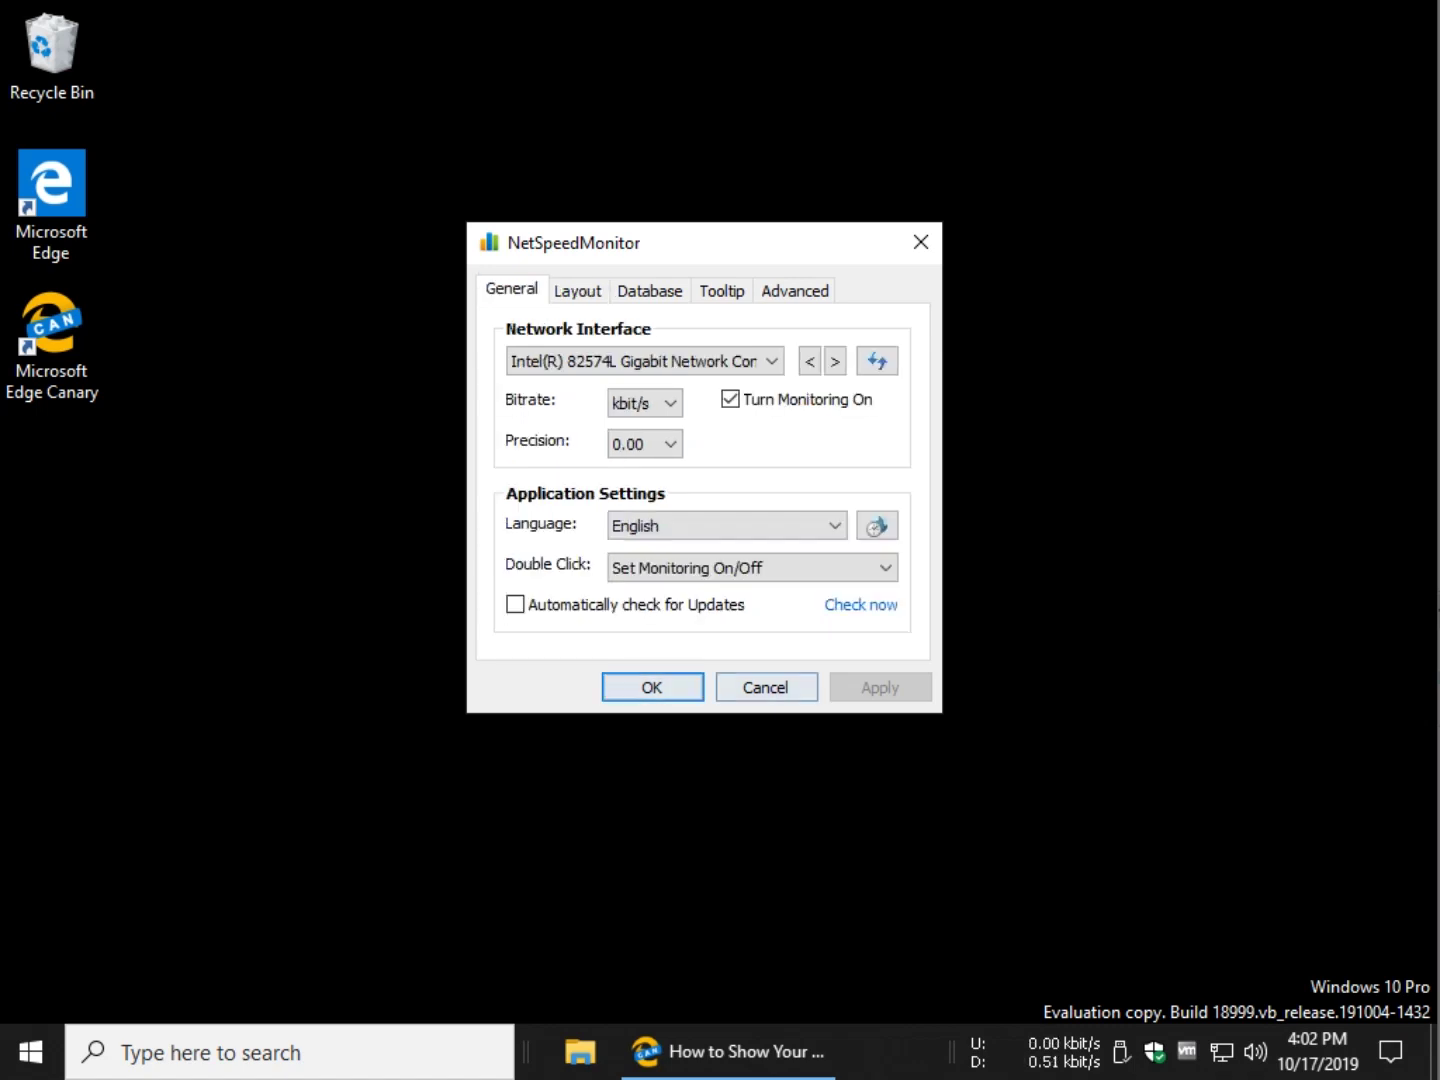
{"action": "key", "text": "Return"}
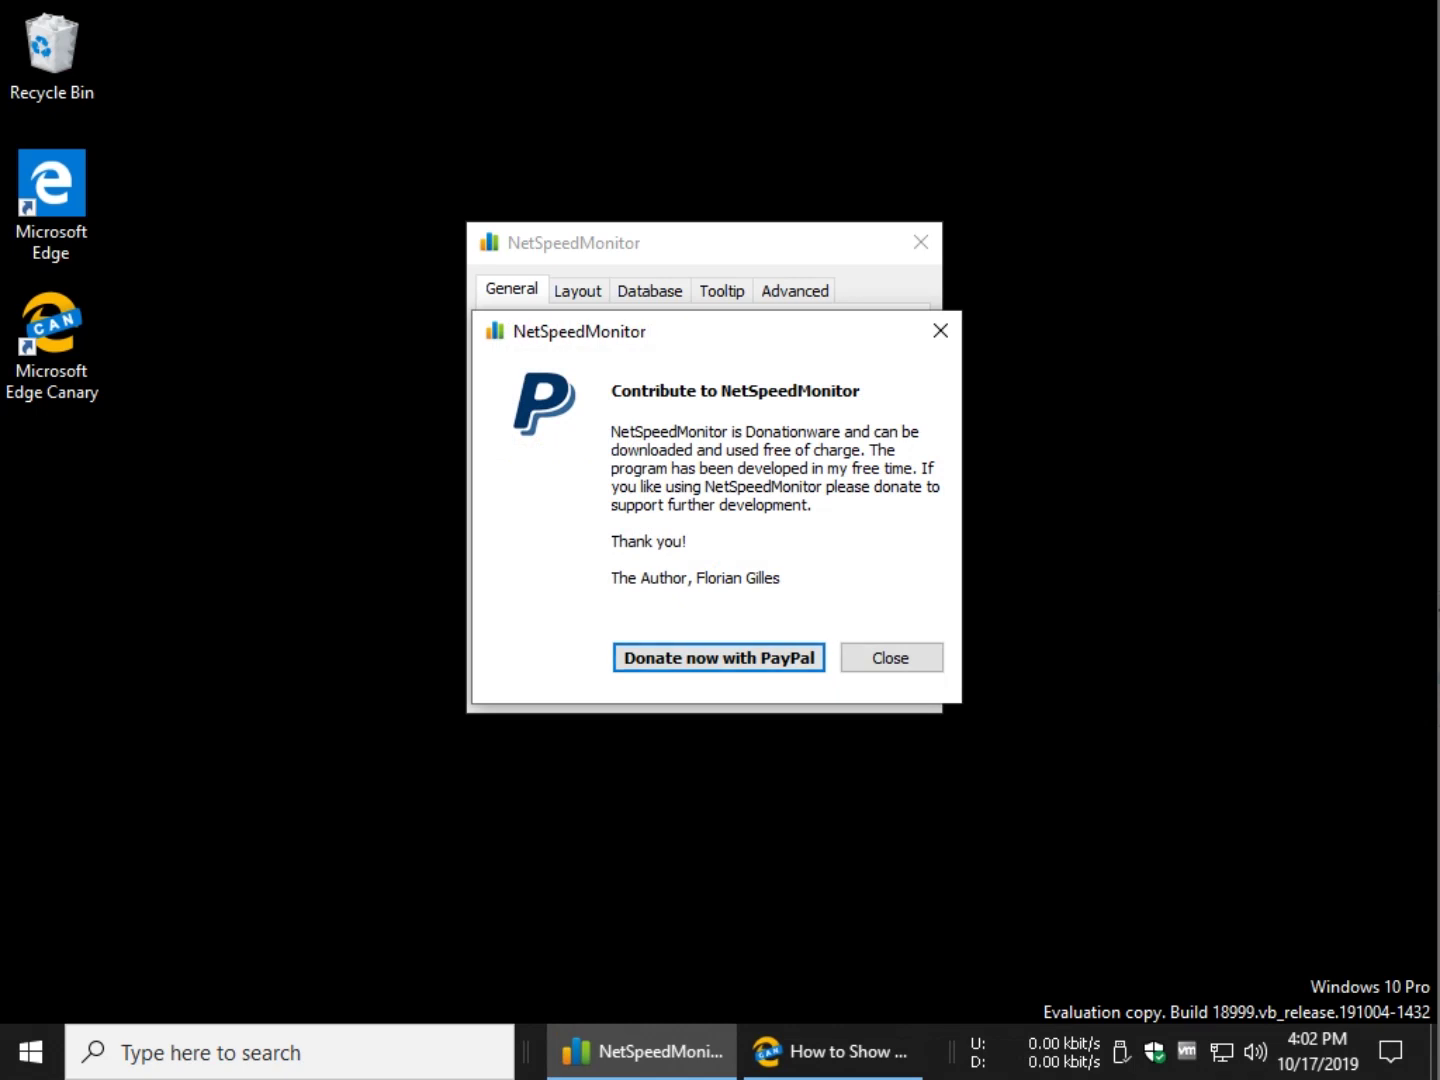
Close the Contribute donation prompt and accept the NetSpeedMonitor settings, leaving the 0.00 kbit/s taskbar readout.
{"action": "left_click", "coordinate": [940, 330]}
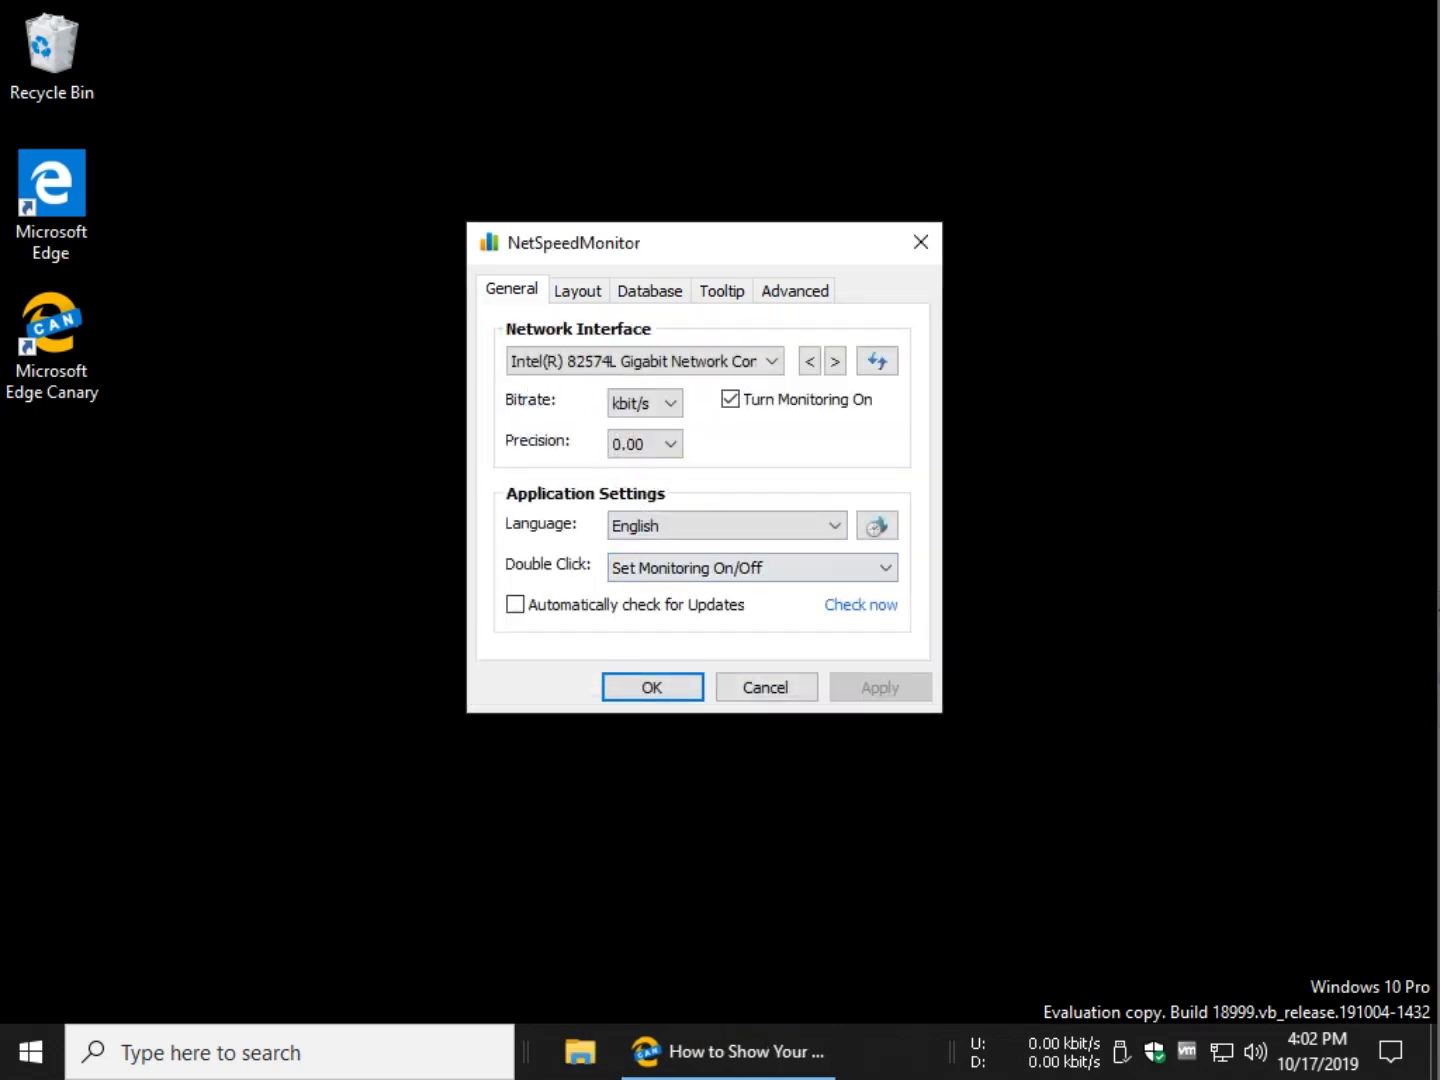
{"action": "key", "text": "Return"}
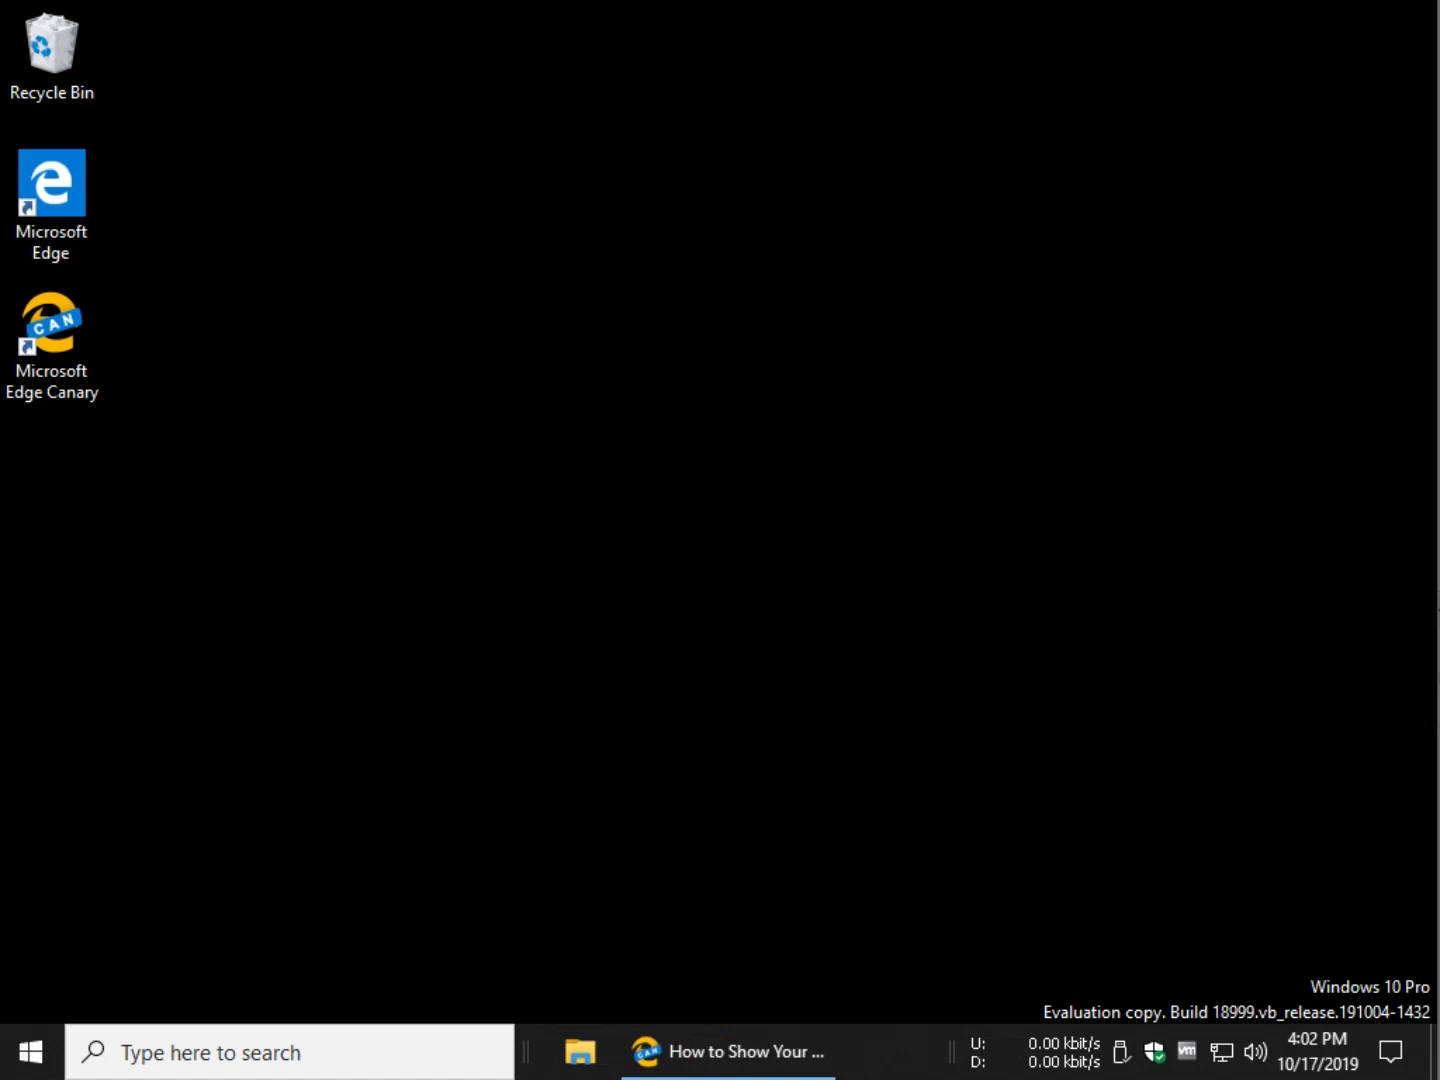
{"action": "mouse_move", "coordinate": [1044, 1051]}
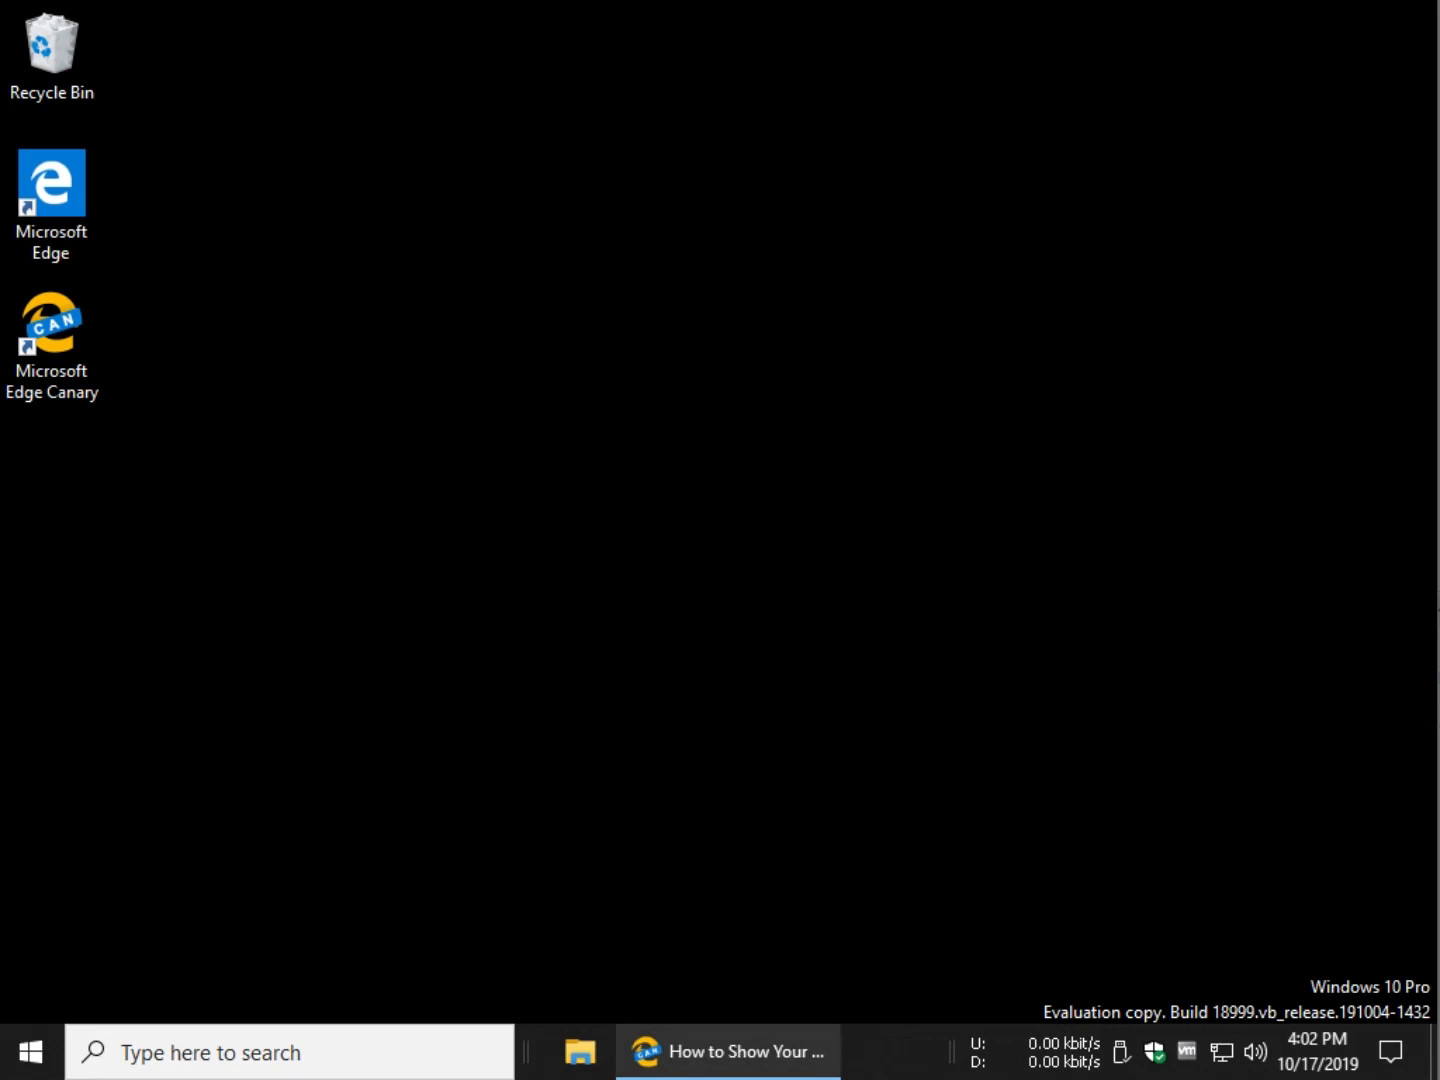
Restore Edge Canary and return to the top of the MajorGeeks taskbar-speed article.
{"action": "left_click", "coordinate": [728, 1052]}
{"action": "scroll", "coordinate": [720, 450], "scroll_direction": "up", "scroll_amount": 4}
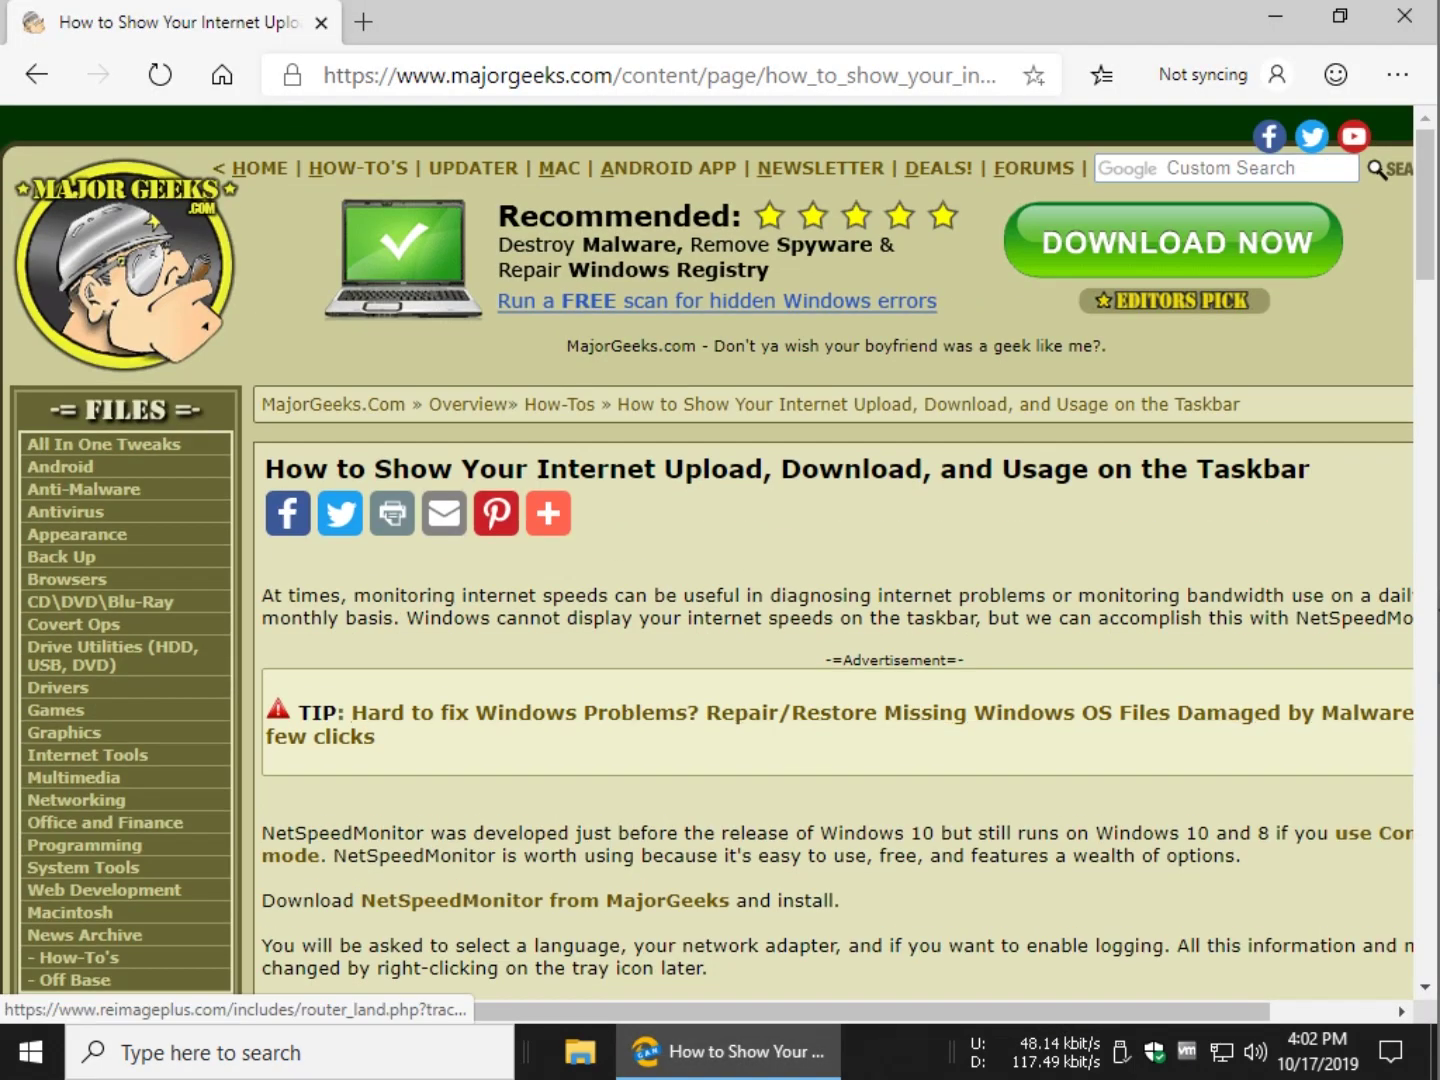